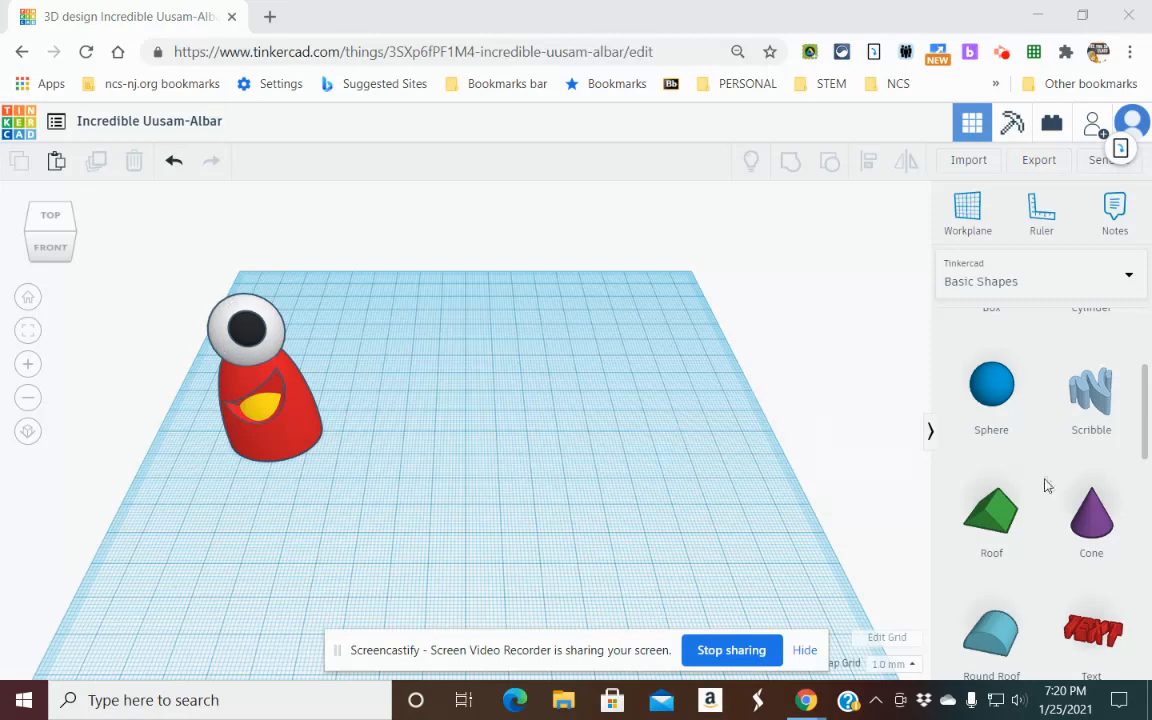
Place a half sphere mid-workplane and stretch it into a tall body about 32 mm wide and 19 mm deep.
scroll(1041, 496, "down", 3)
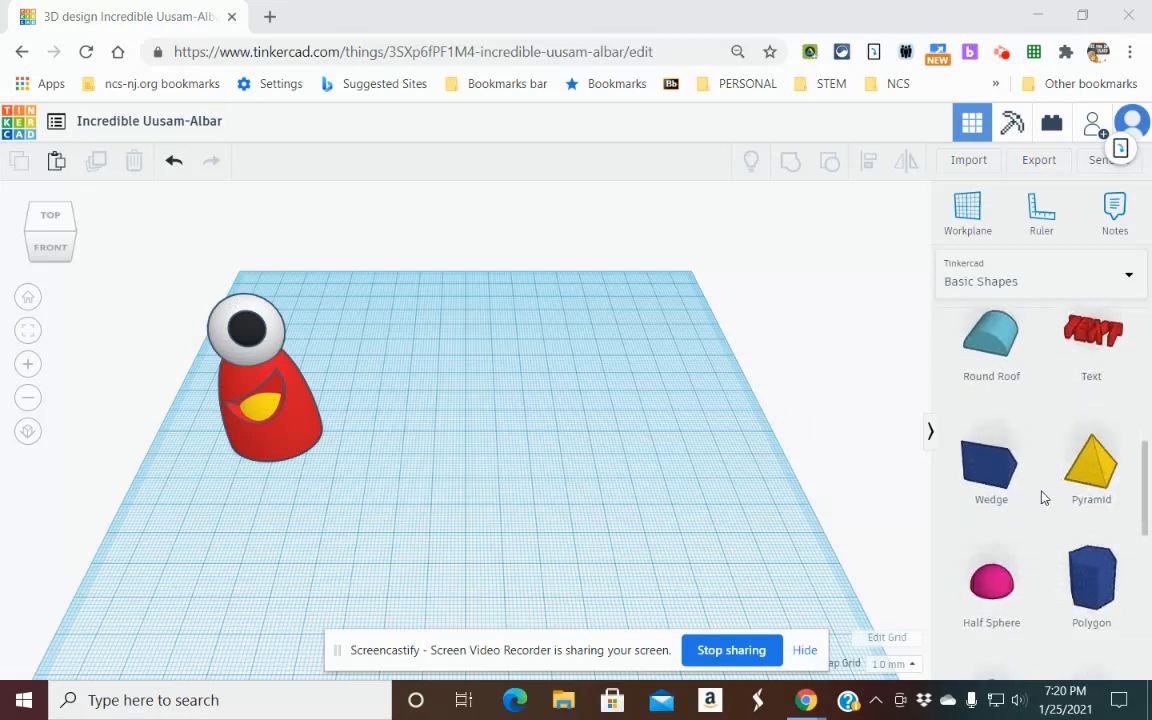
scroll(1041, 496, "down", 1)
left_click_drag(1016, 509, 471, 447)
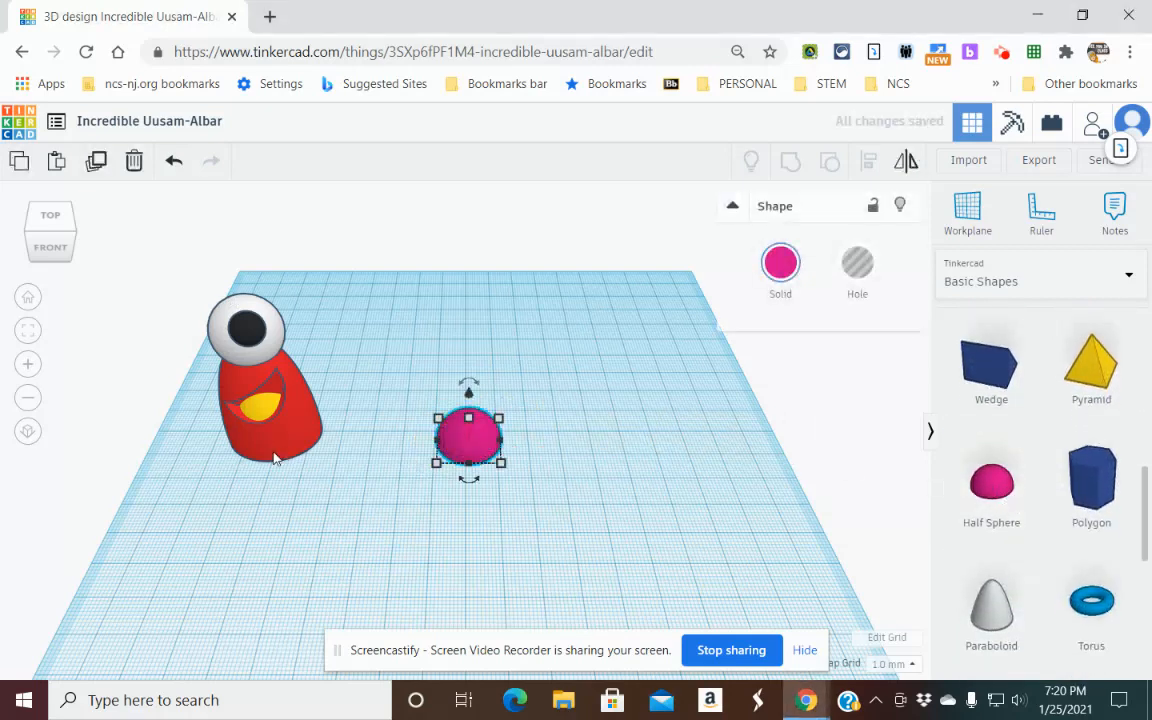
left_click_drag(473, 423, 470, 330)
left_click_drag(497, 470, 539, 459)
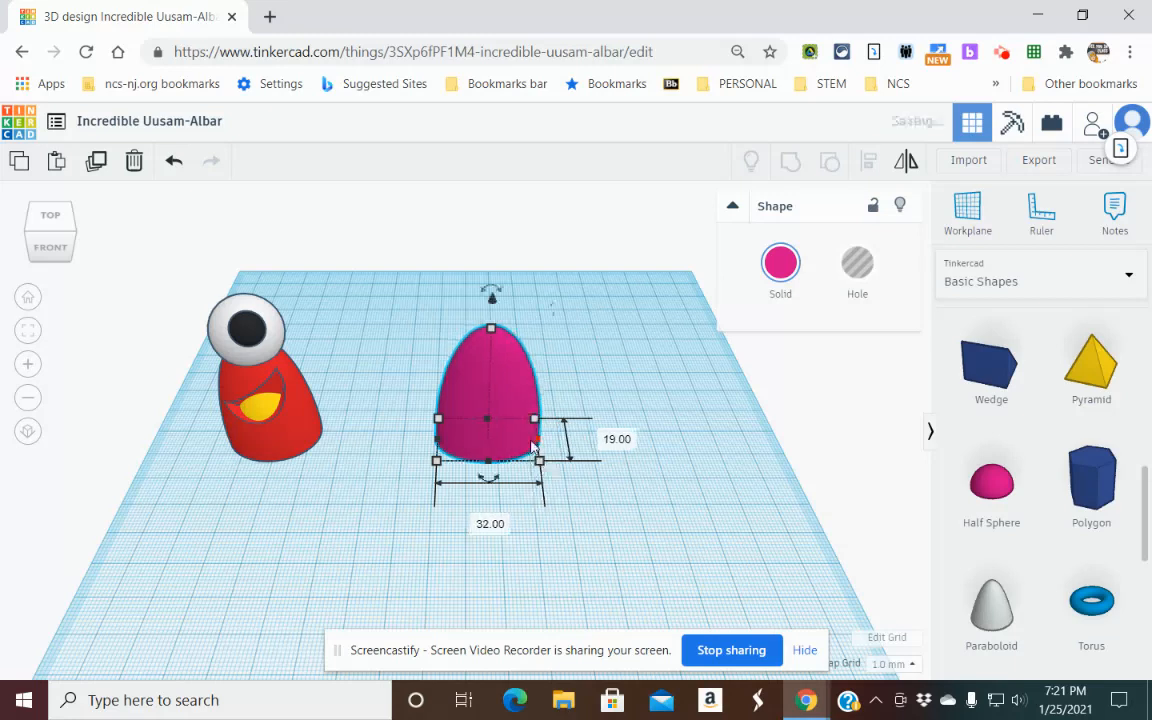
Recolour the stretched half sphere, trying orange first and settling on red.
left_click(781, 272)
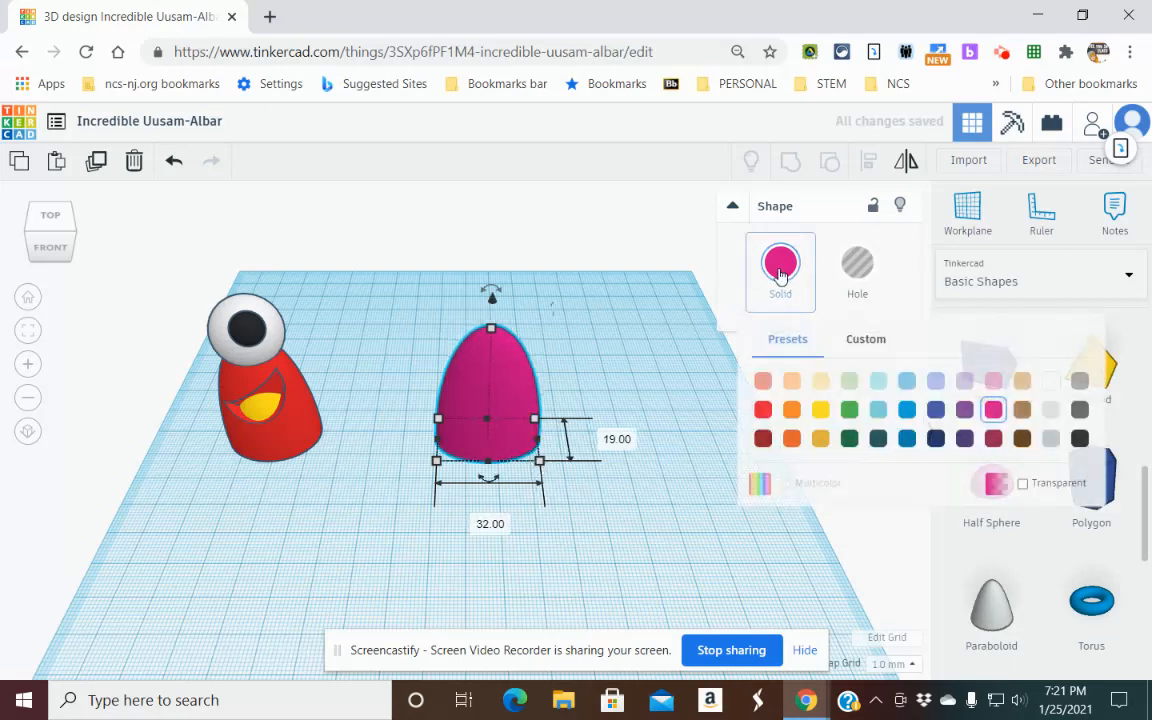
left_click(791, 410)
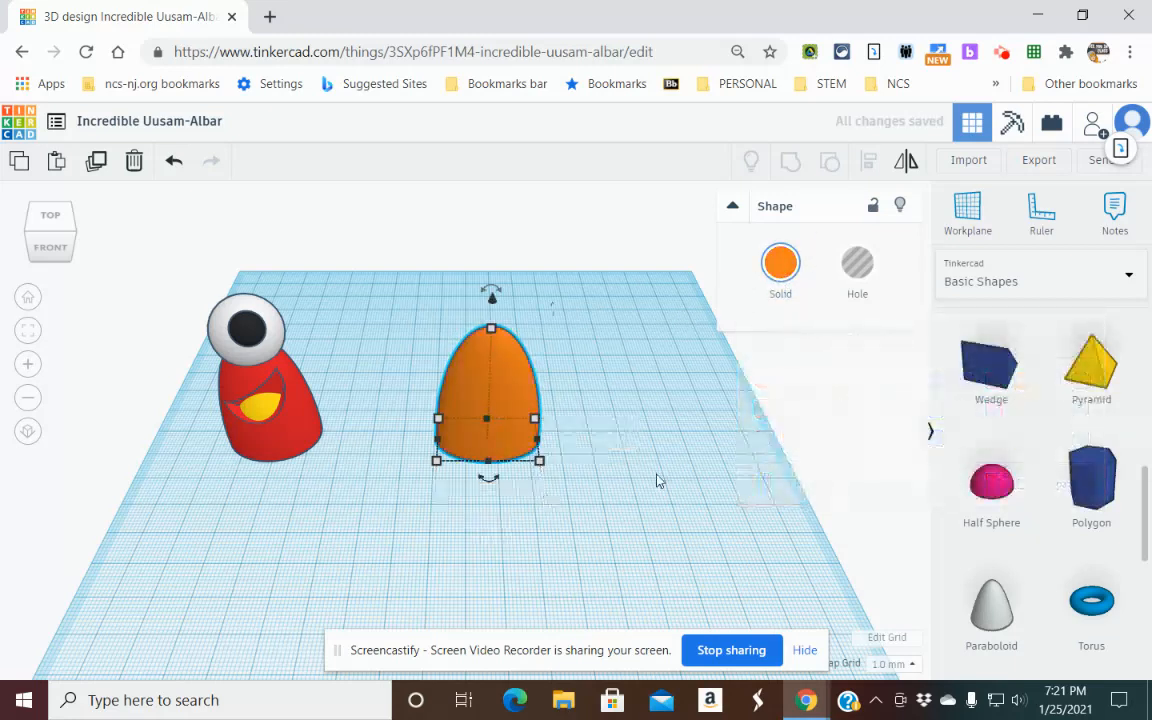
left_click(780, 270)
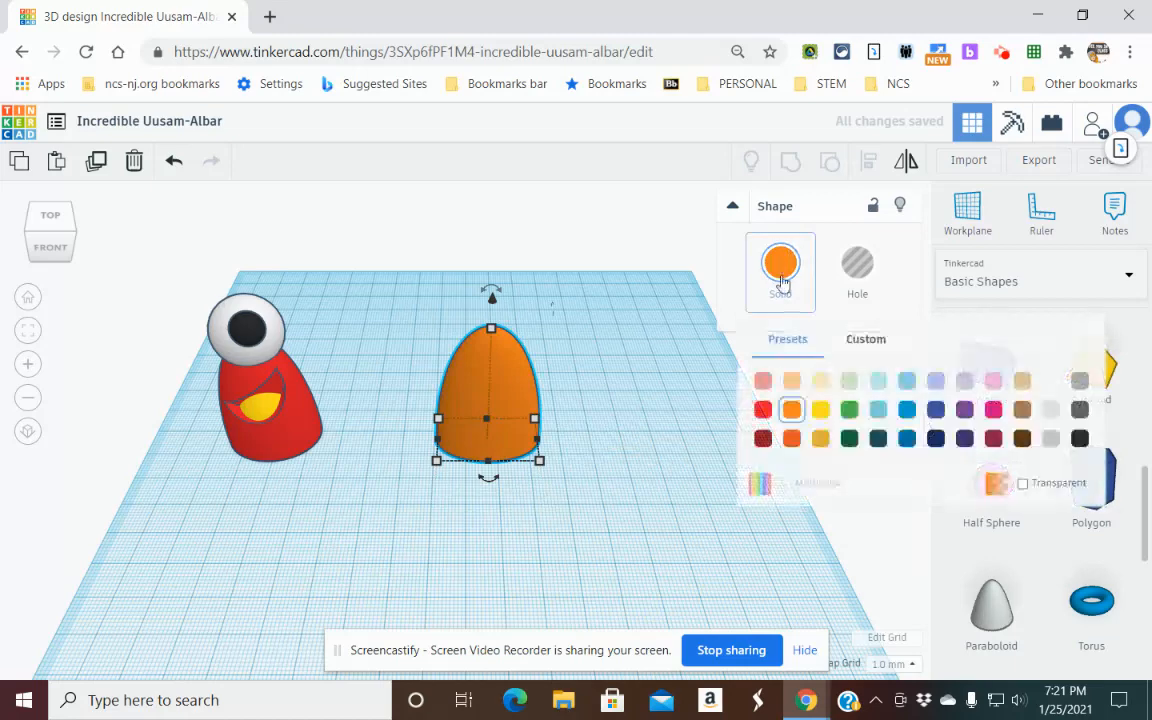
left_click(760, 410)
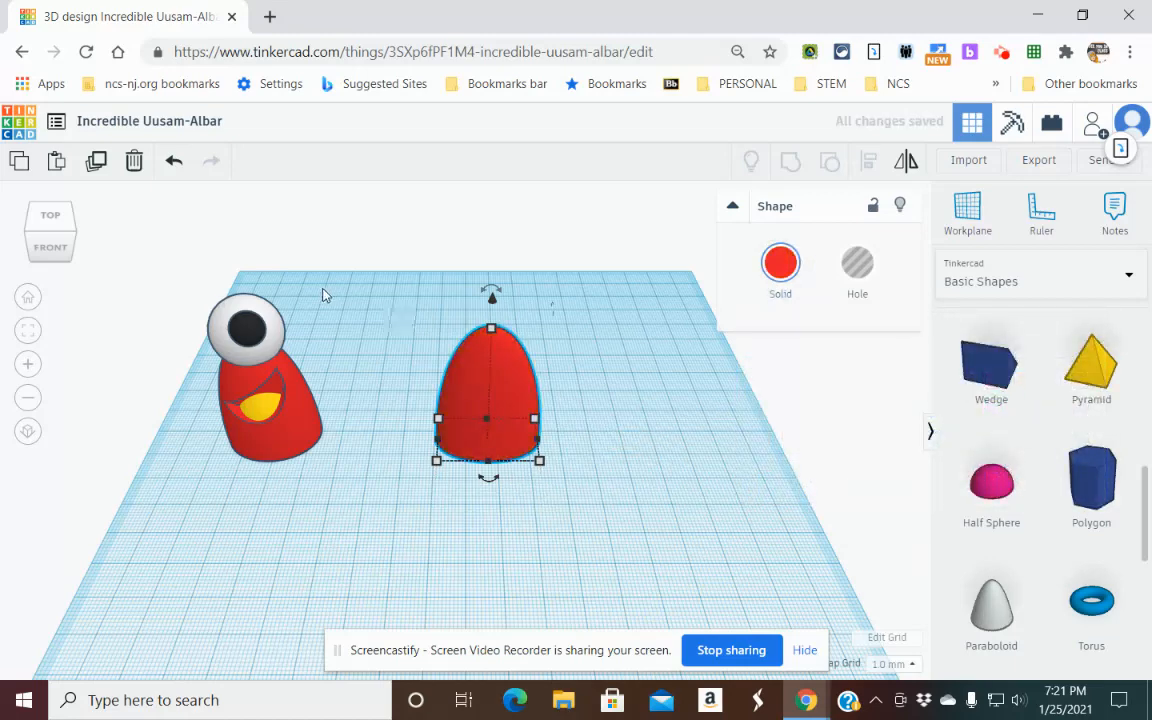
Add two spheres to the workplane beside the new red body.
mouse_move(32, 234)
left_mouse_down()
mouse_move(66, 243)
mouse_move(38, 245)
left_mouse_up()
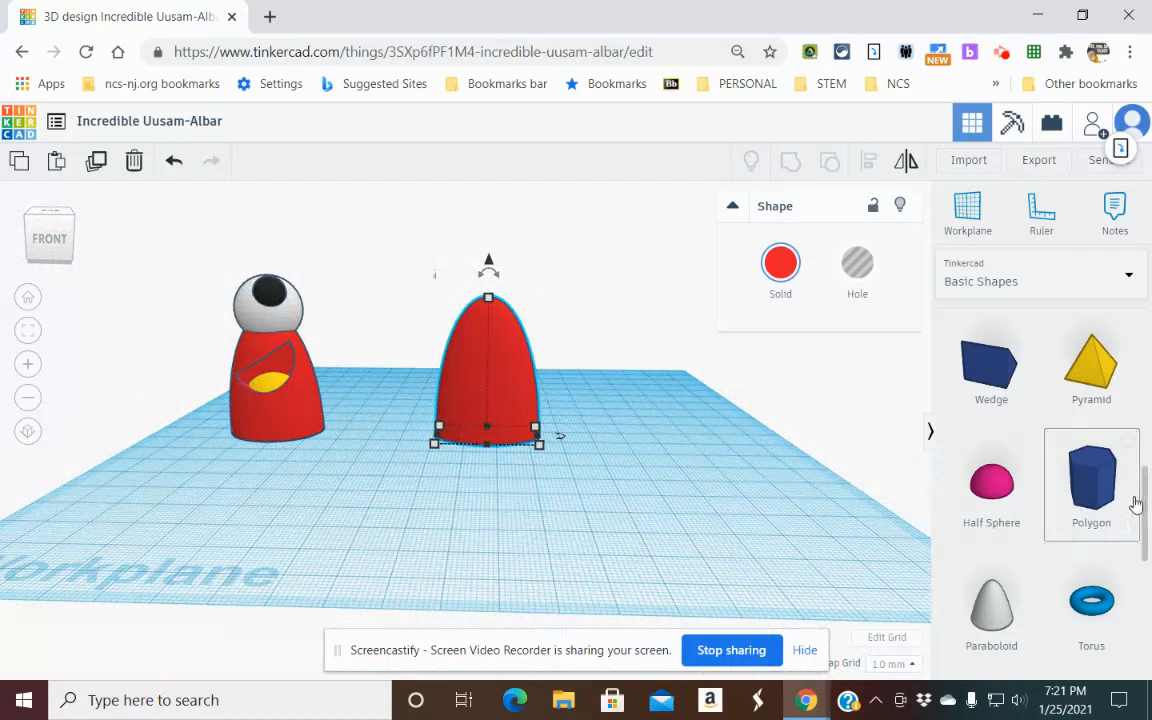
left_click_drag(1145, 498, 1134, 380)
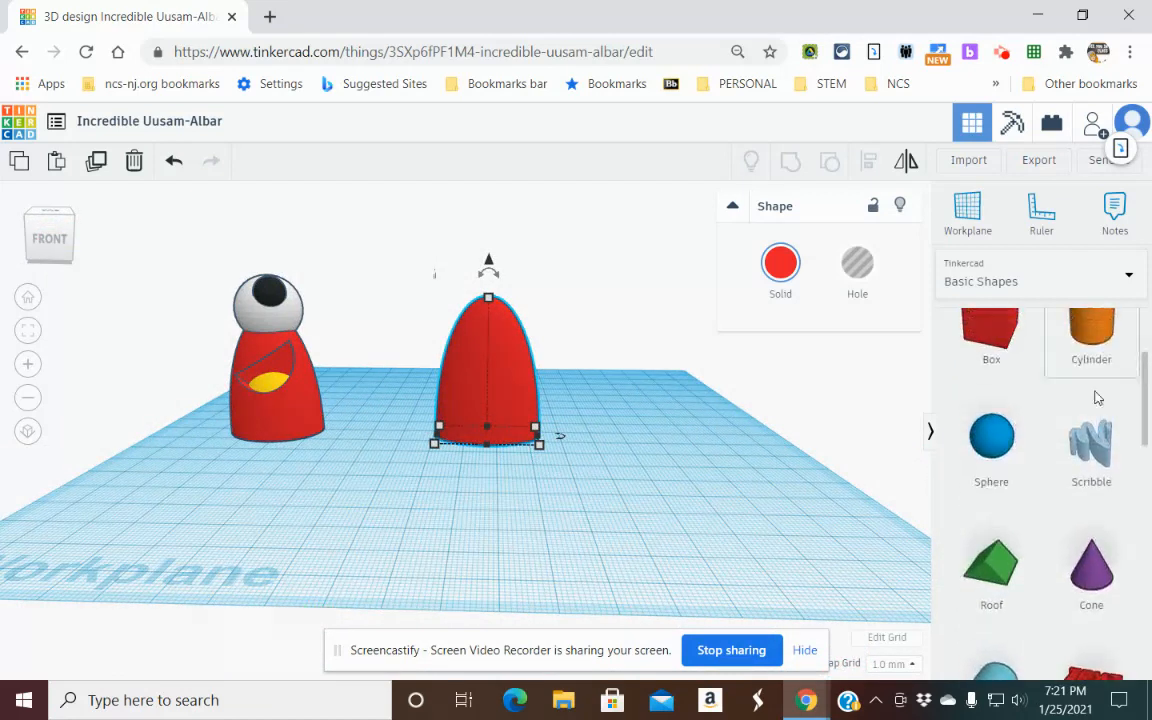
left_click_drag(990, 437, 630, 463)
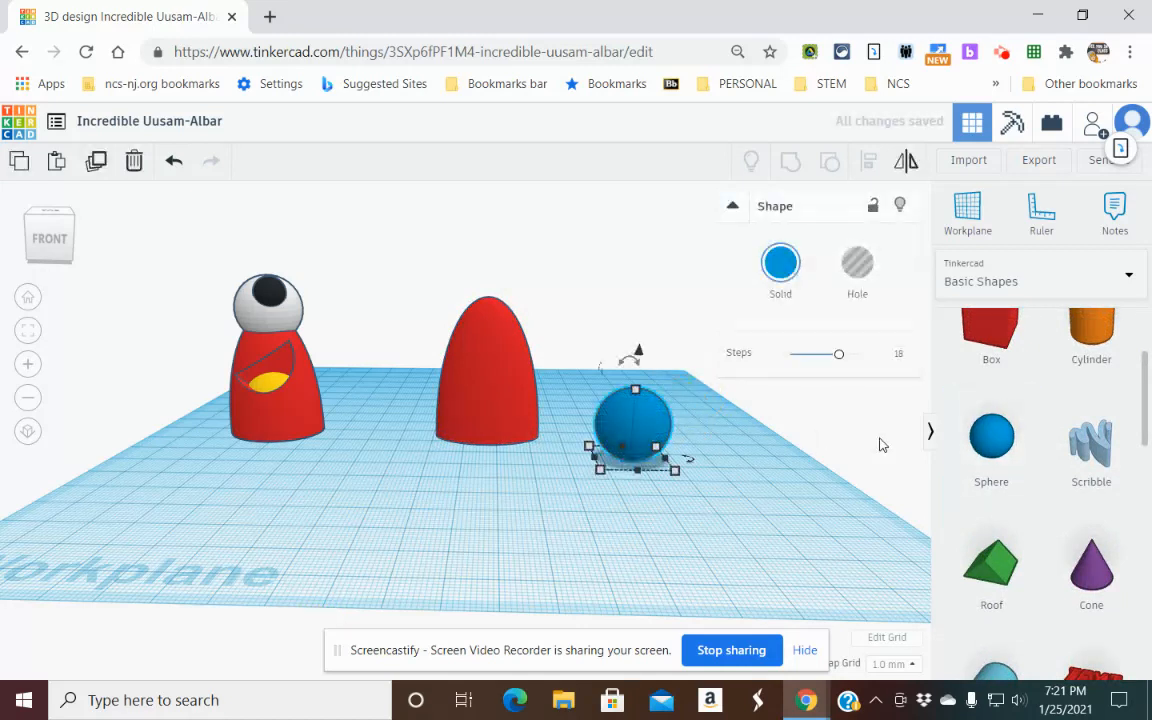
left_click_drag(840, 490, 712, 518)
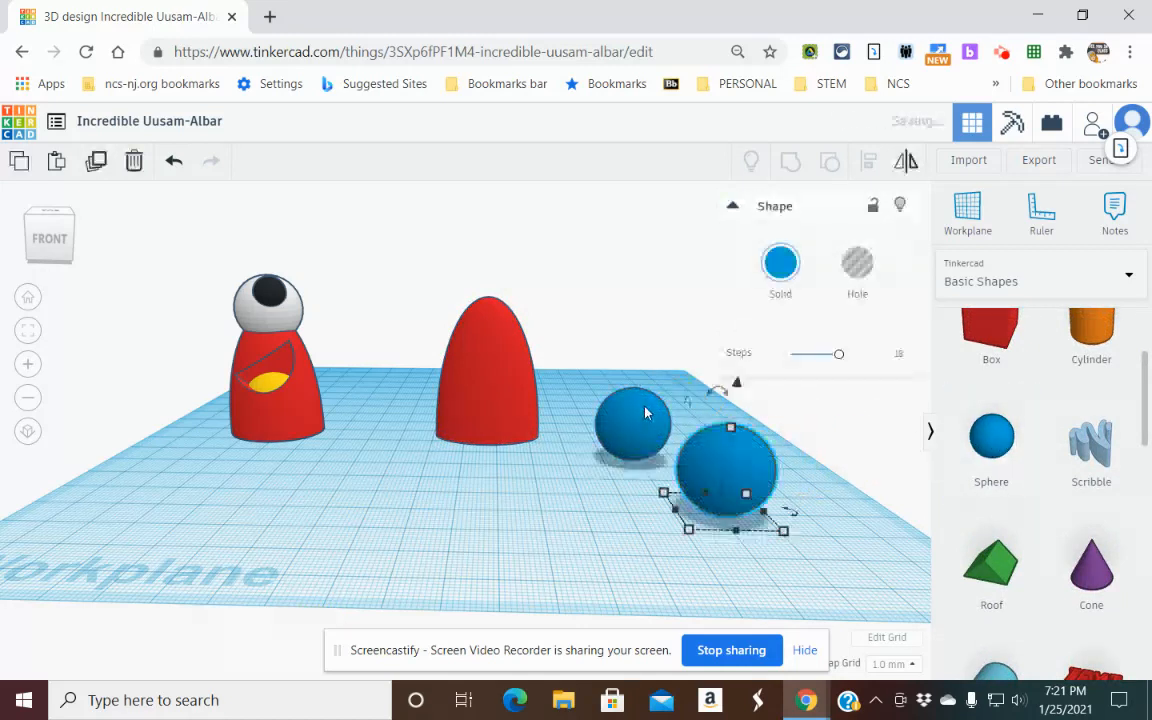
Colour the sphere nearest the red body white, and select the other sphere.
left_click(643, 408)
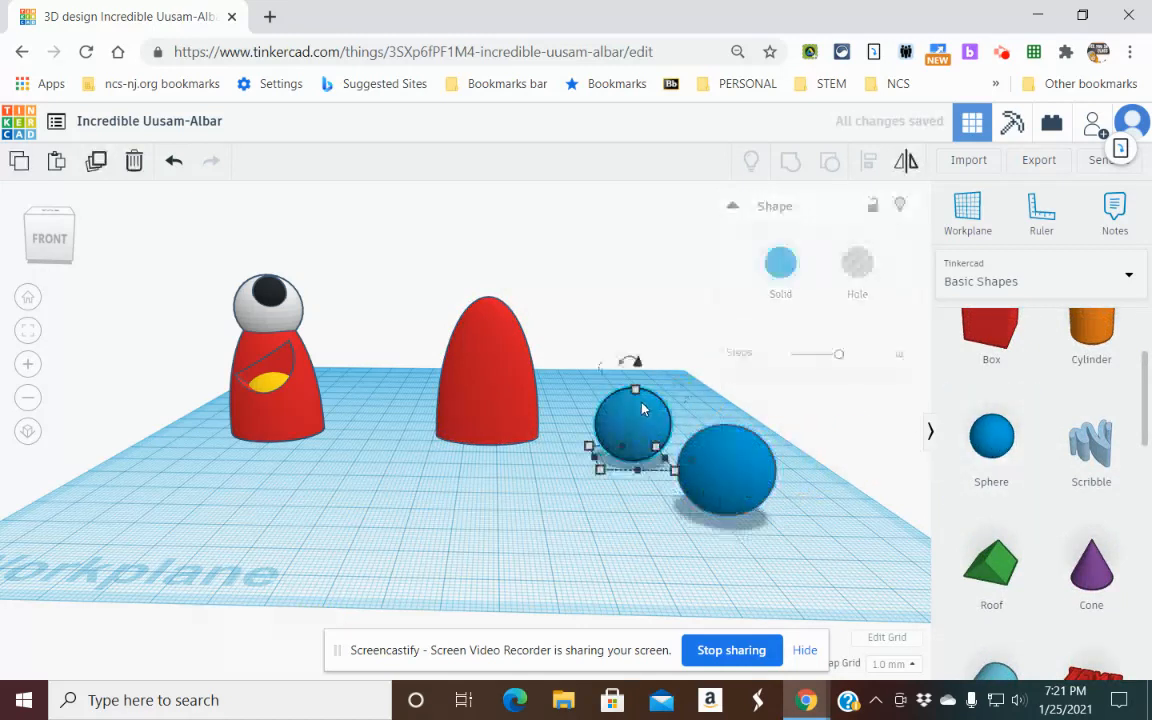
left_click(780, 262)
left_click(1051, 380)
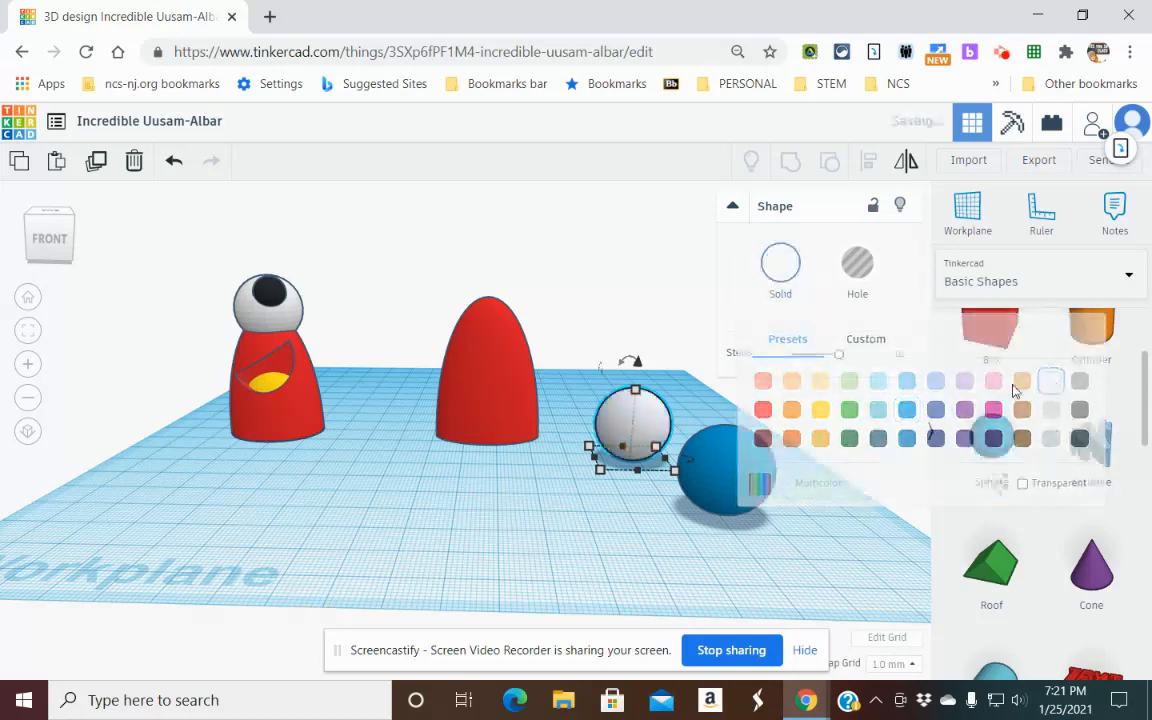
left_click(724, 488)
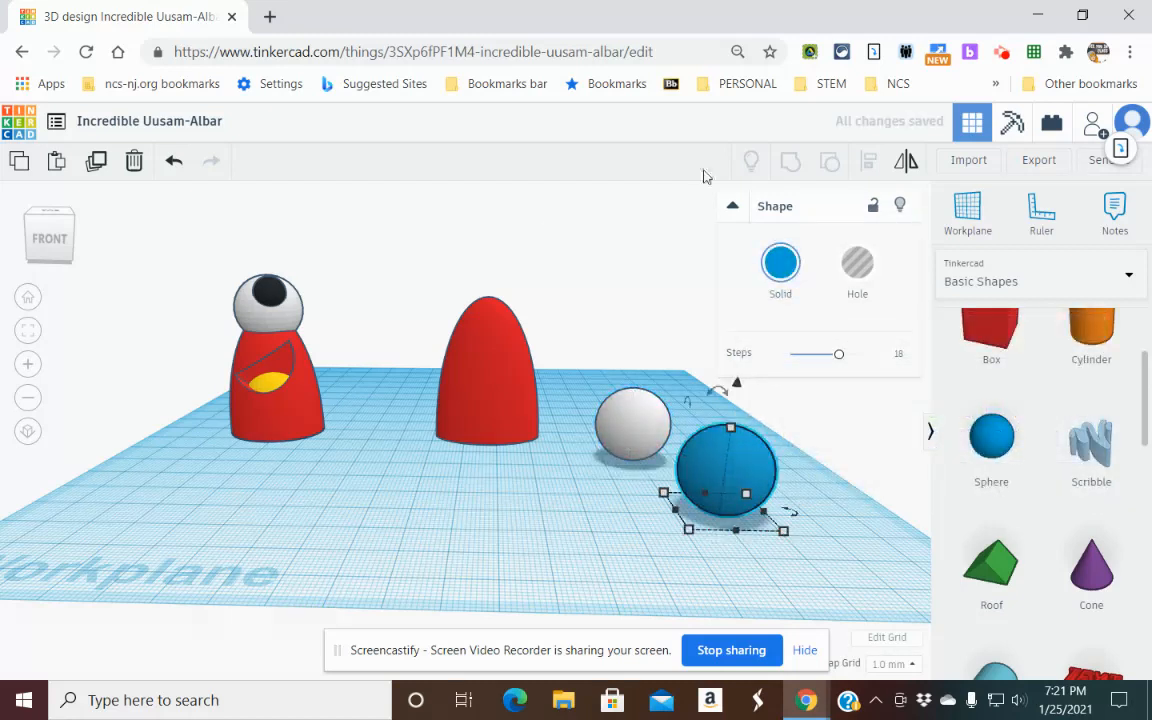
Handwrite the word "shift" above the red body with the annotation pen, and return to the normal pointer.
mouse_move(1120, 152)
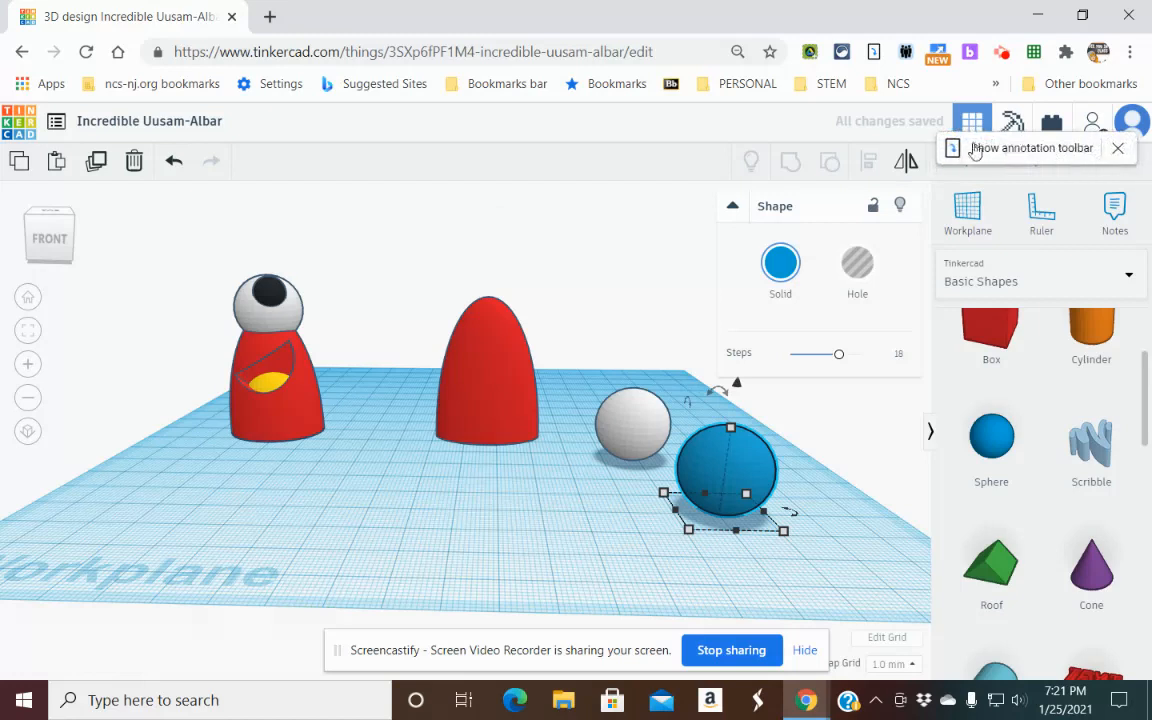
left_click(955, 150)
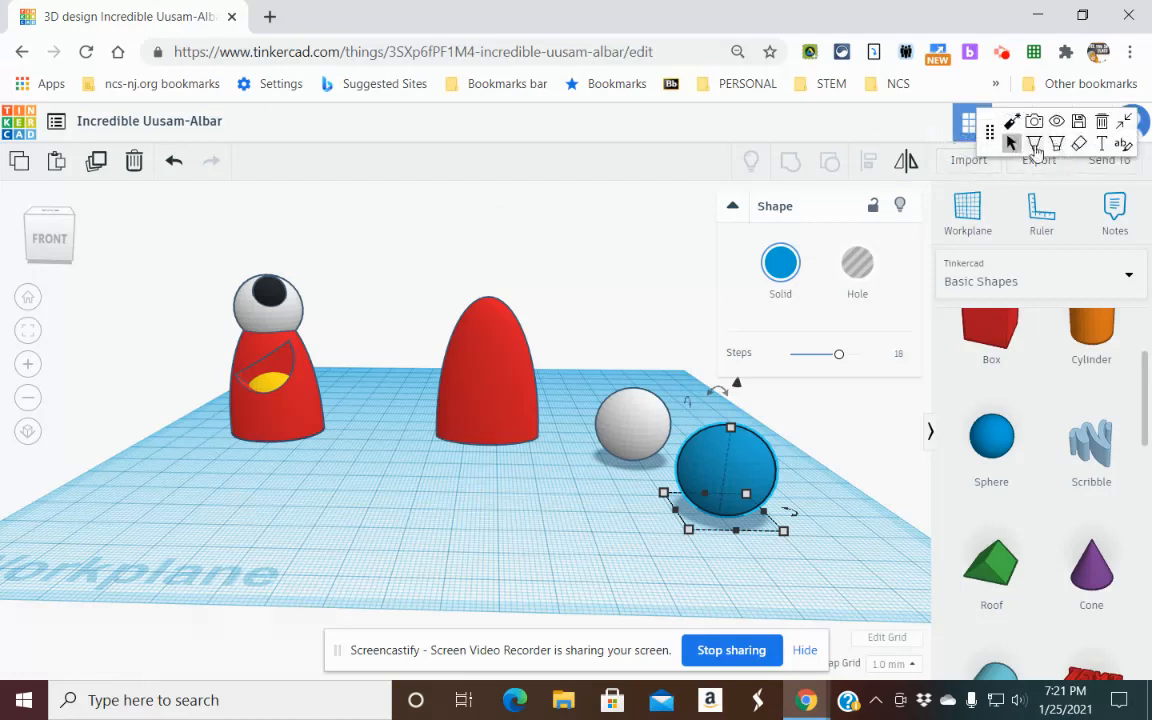
mouse_move(416, 247)
left_mouse_down()
mouse_move(432, 224)
mouse_move(445, 247)
mouse_move(473, 245)
left_mouse_up()
left_click(462, 208)
mouse_move(508, 202)
left_mouse_down()
mouse_move(480, 243)
mouse_move(488, 215)
mouse_move(518, 243)
mouse_move(536, 222)
left_mouse_up()
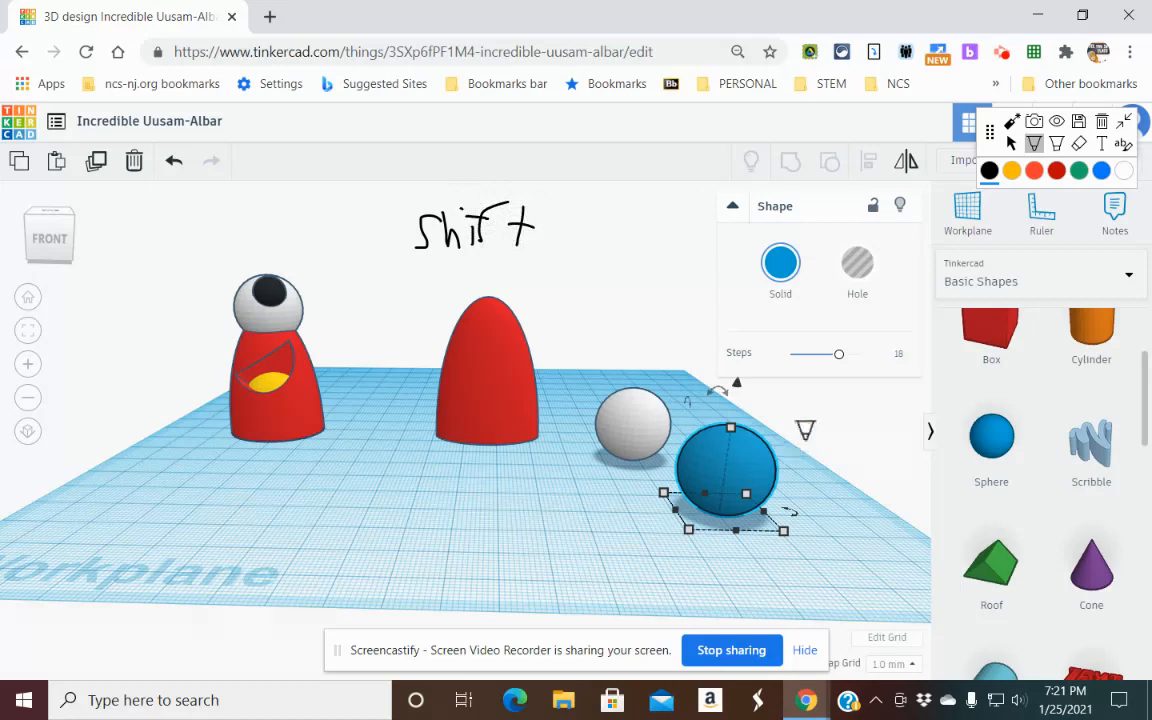
left_click(1010, 144)
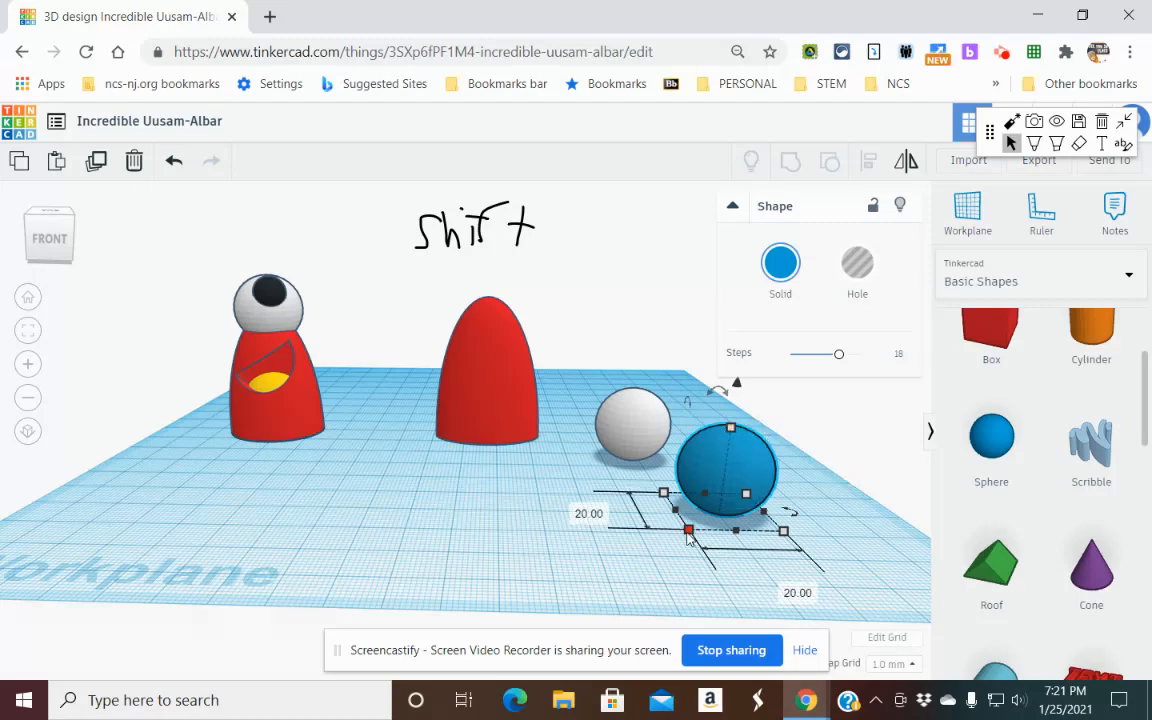
Scale the blue sphere down proportionally to about 7 mm across.
mouse_move(688, 532)
left_mouse_down("shift")
mouse_move(715, 501)
mouse_move(710, 486)
left_mouse_up("shift")
left_click(636, 450)
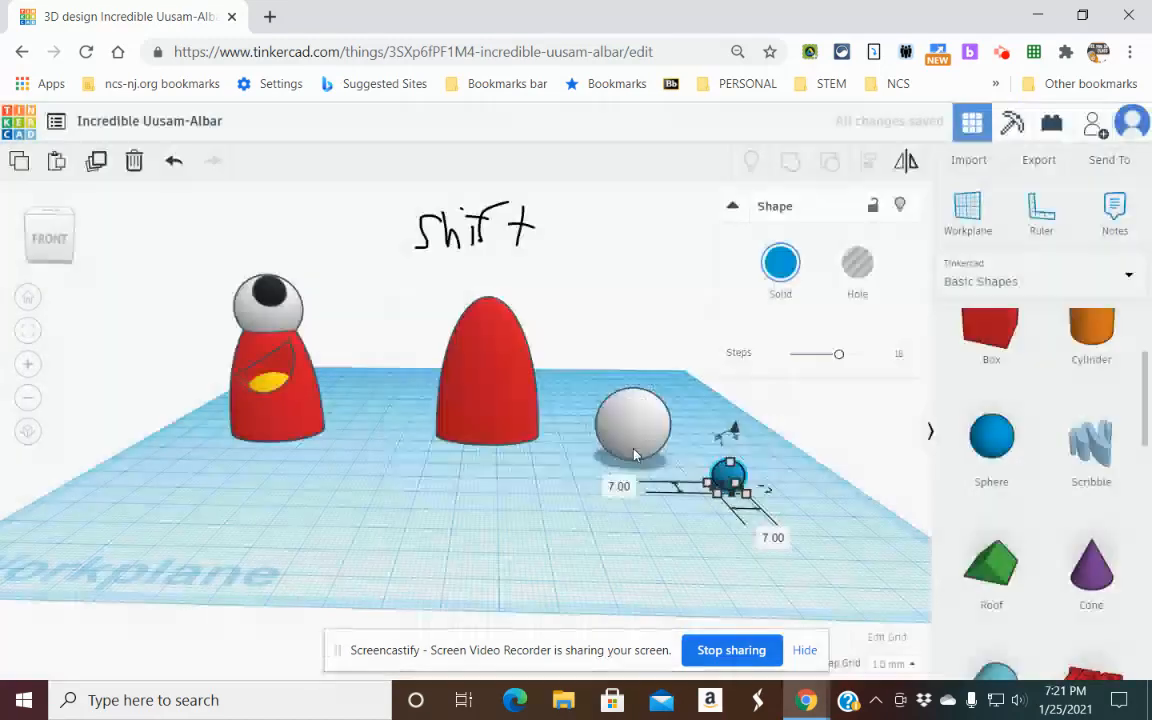
left_click(703, 511)
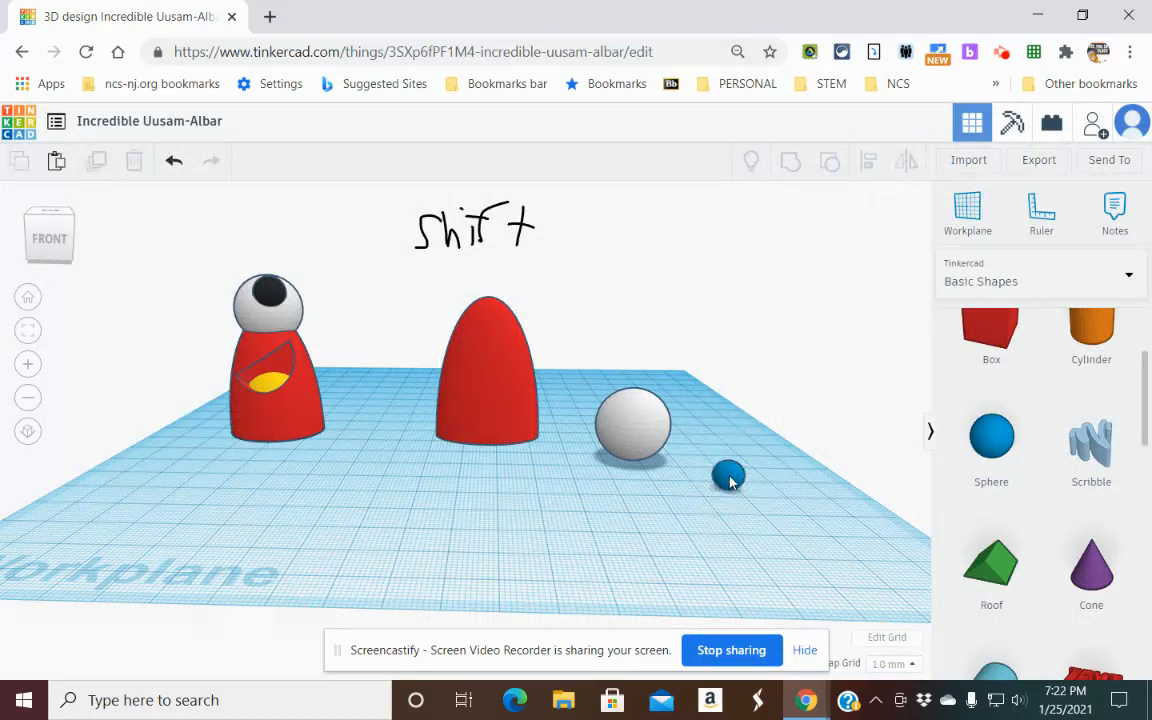
Colour the small blue sphere black to serve as the pupil.
left_click(728, 477)
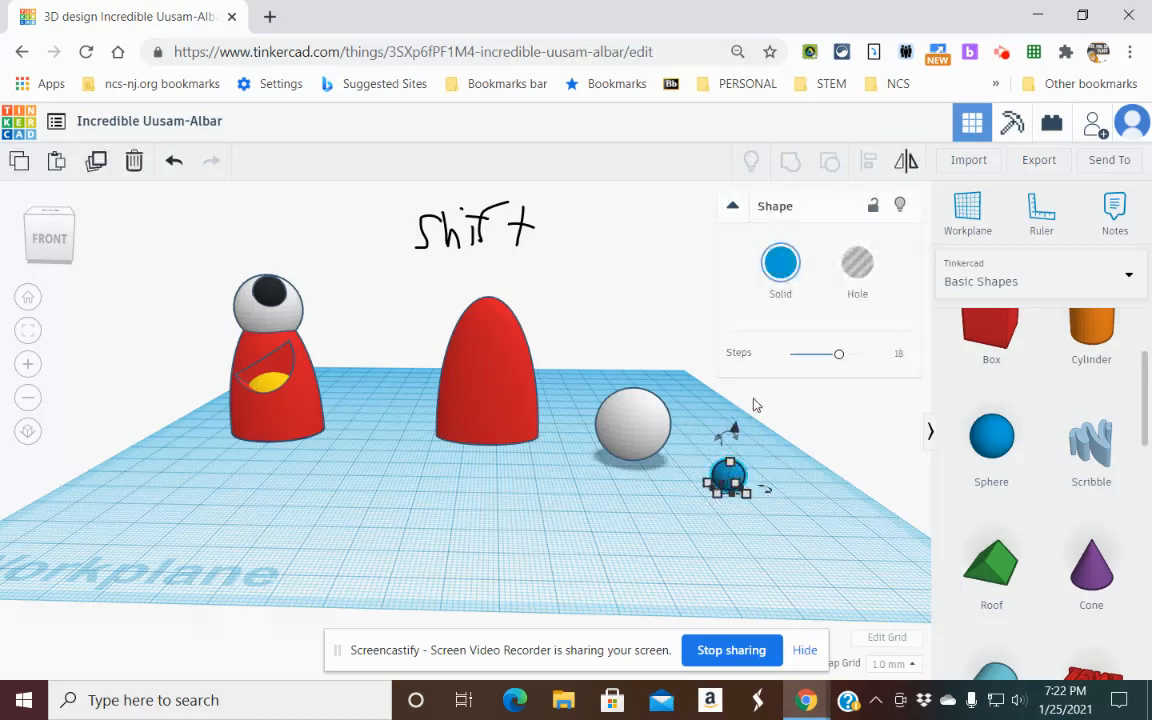
left_click(779, 263)
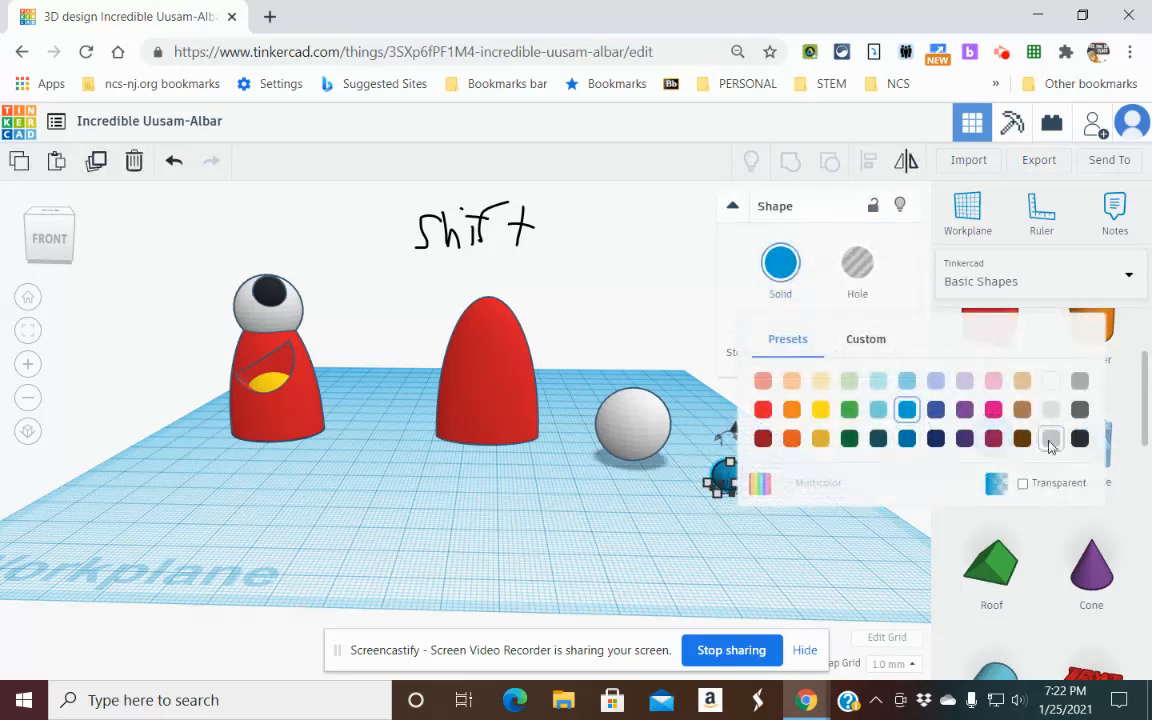
left_click(1083, 442)
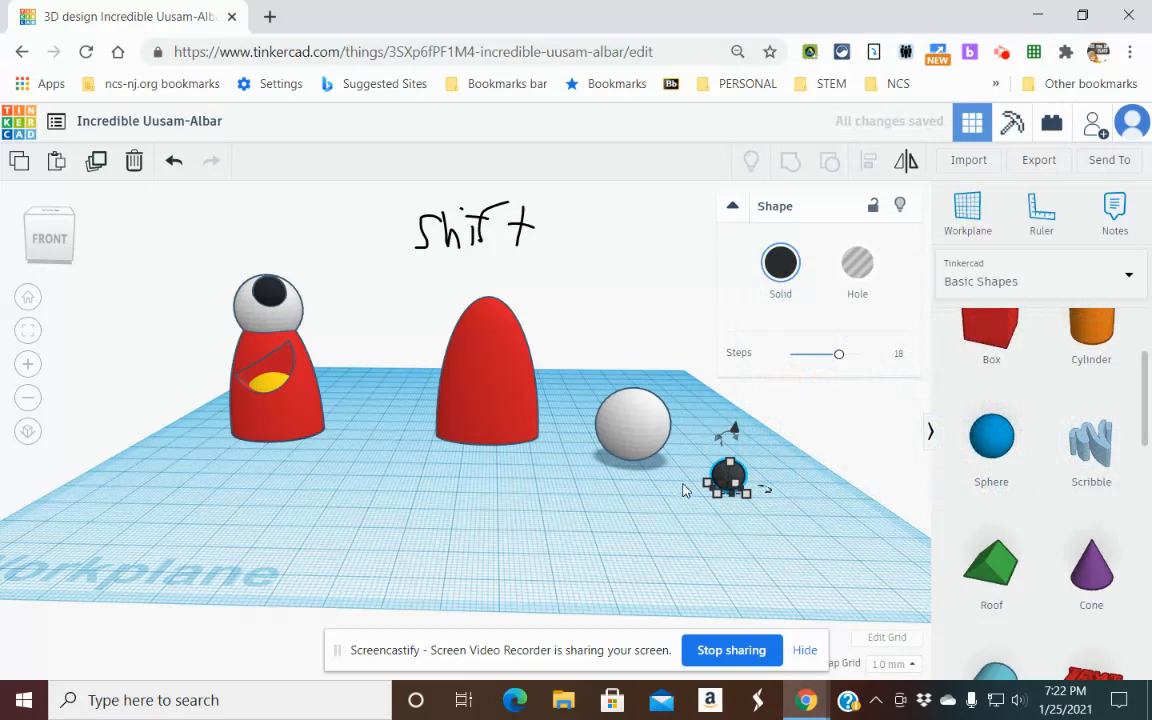
Move the black pupil into the front of the white sphere and raise it 8 mm.
scroll(705, 447, "up", 3)
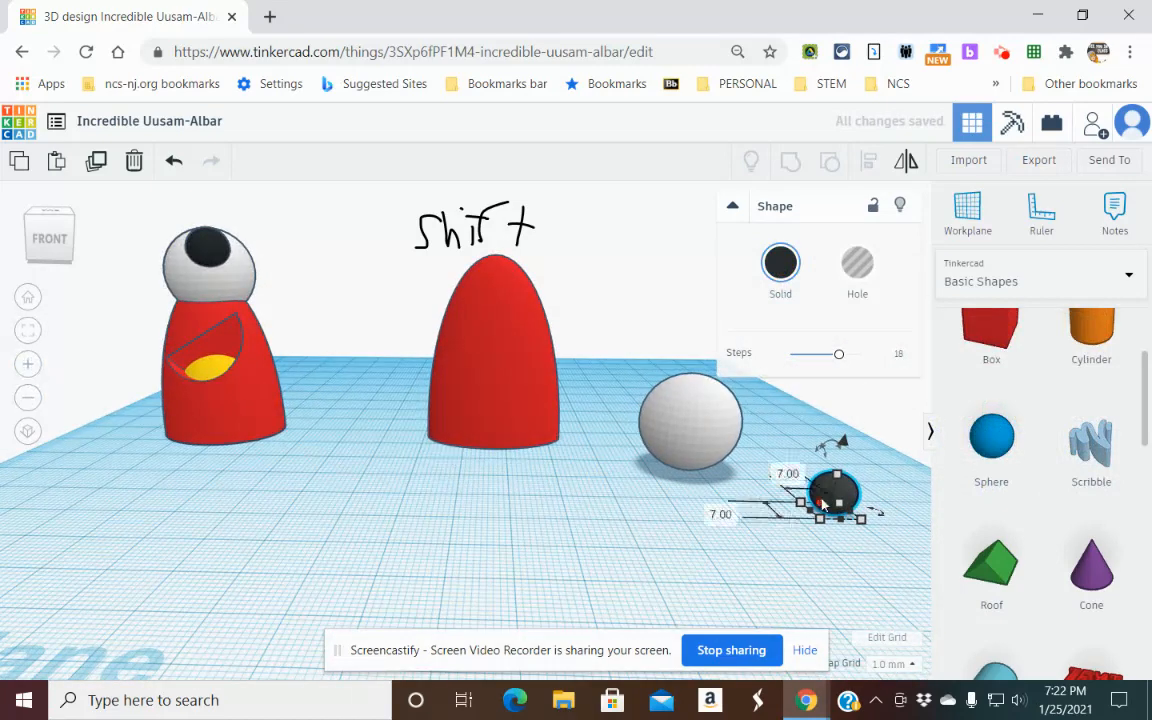
left_click_drag(828, 487, 705, 467)
left_click_drag(712, 424, 707, 383)
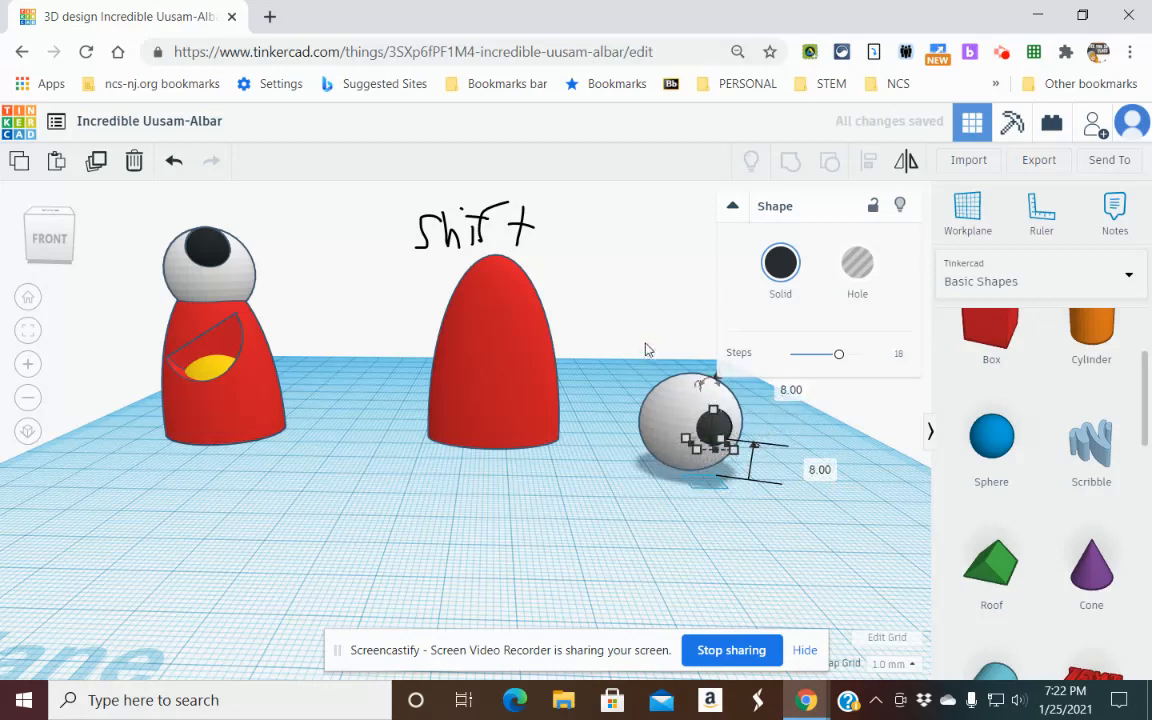
Group the white sphere and the black pupil into one eye and enable Multicolor for it.
left_click_drag(633, 344, 747, 494)
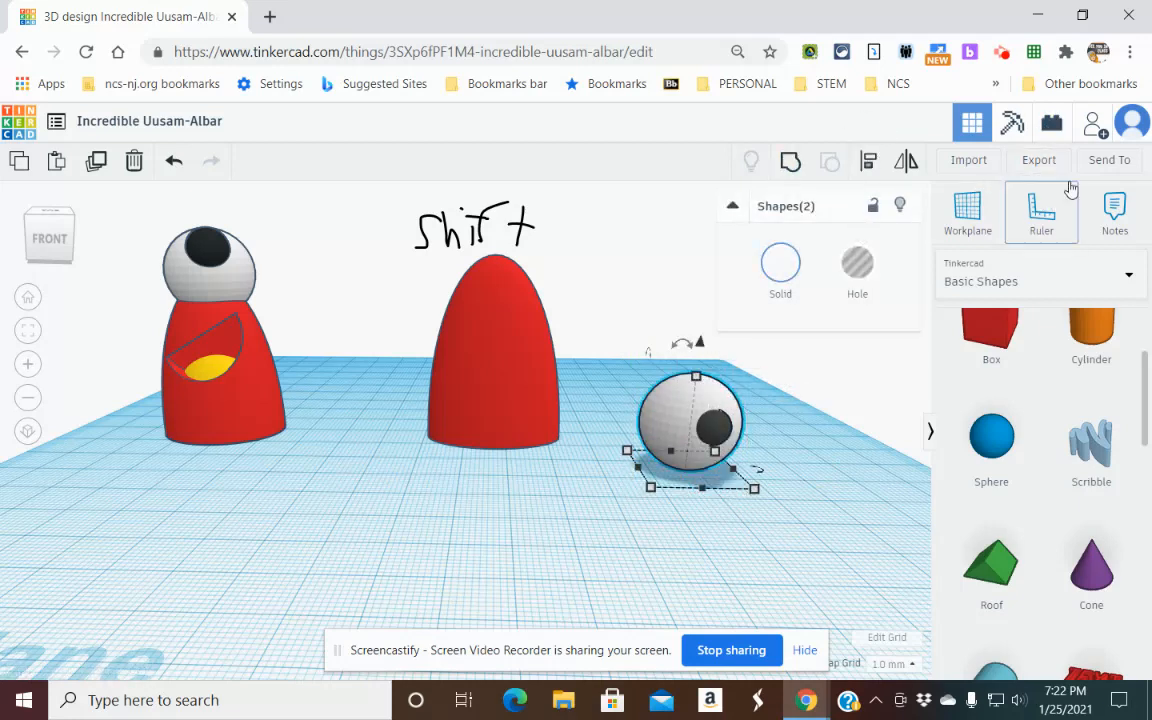
left_click(790, 163)
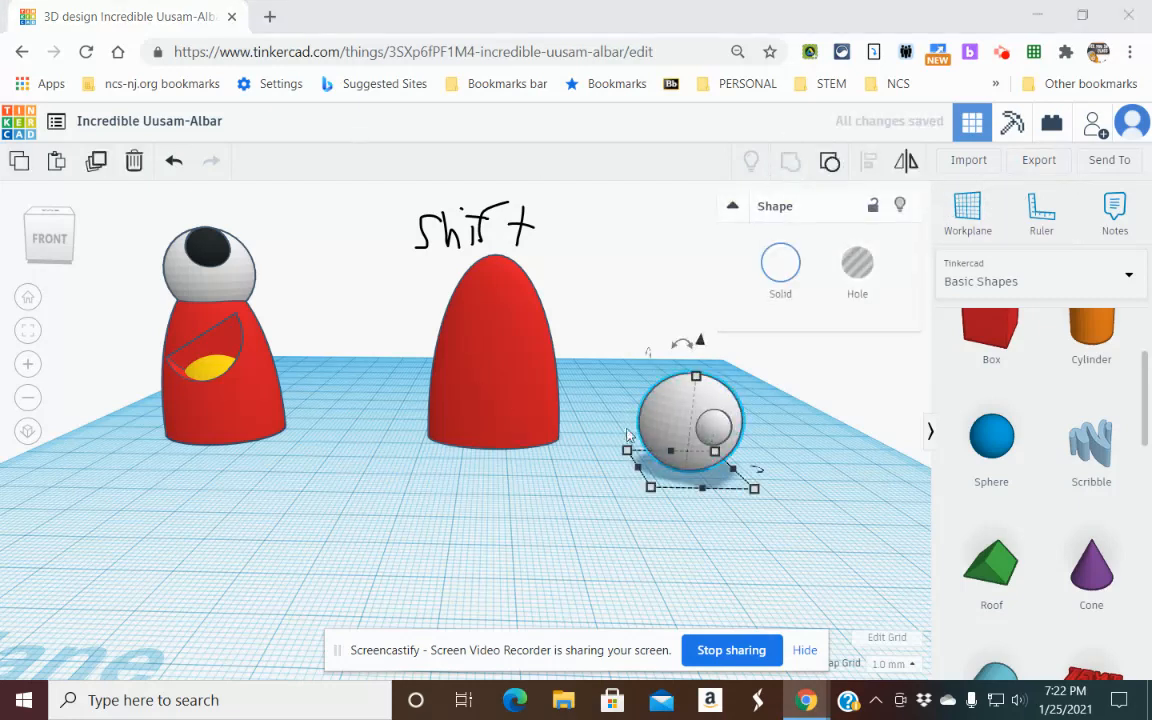
left_click(789, 262)
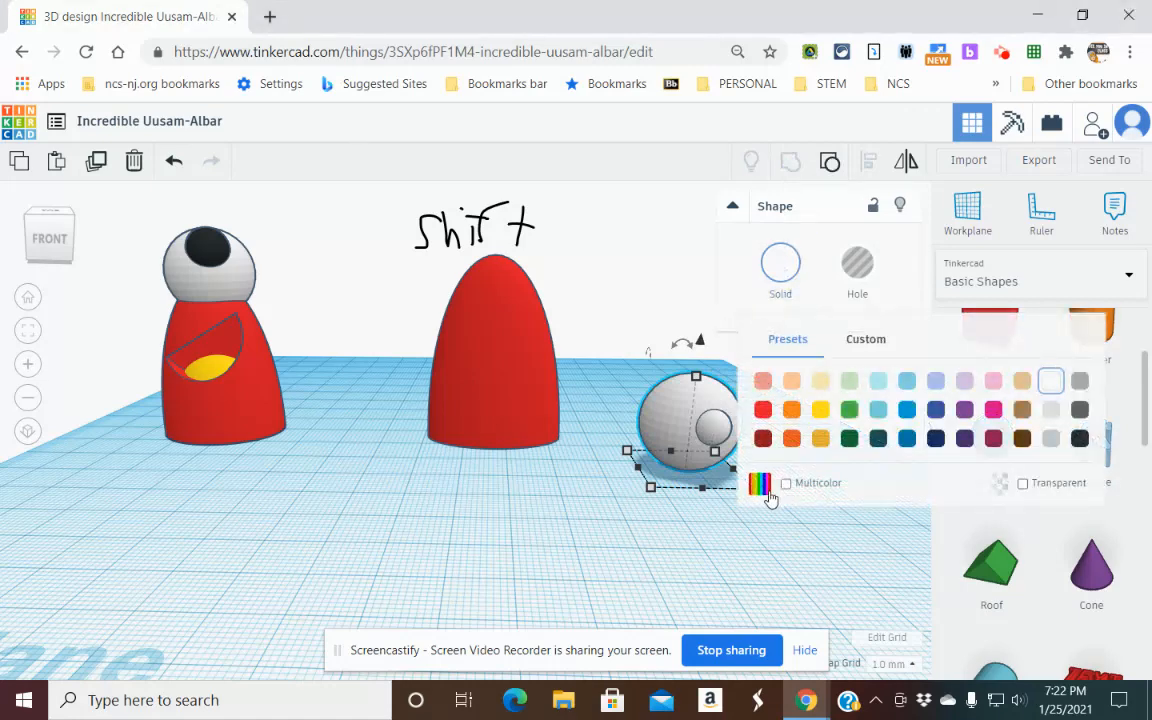
left_click(785, 485)
left_click(660, 540)
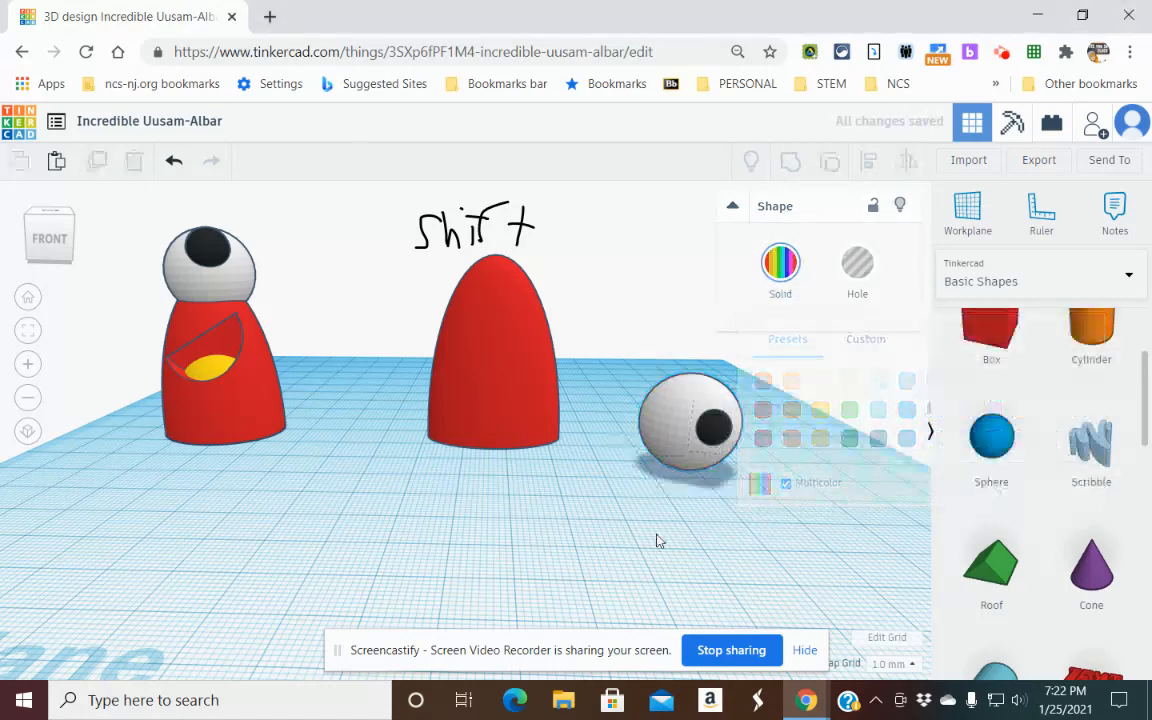
Rotate the grouped eye 40° about its vertical axis so that the pupil points towards the front.
left_click(700, 390)
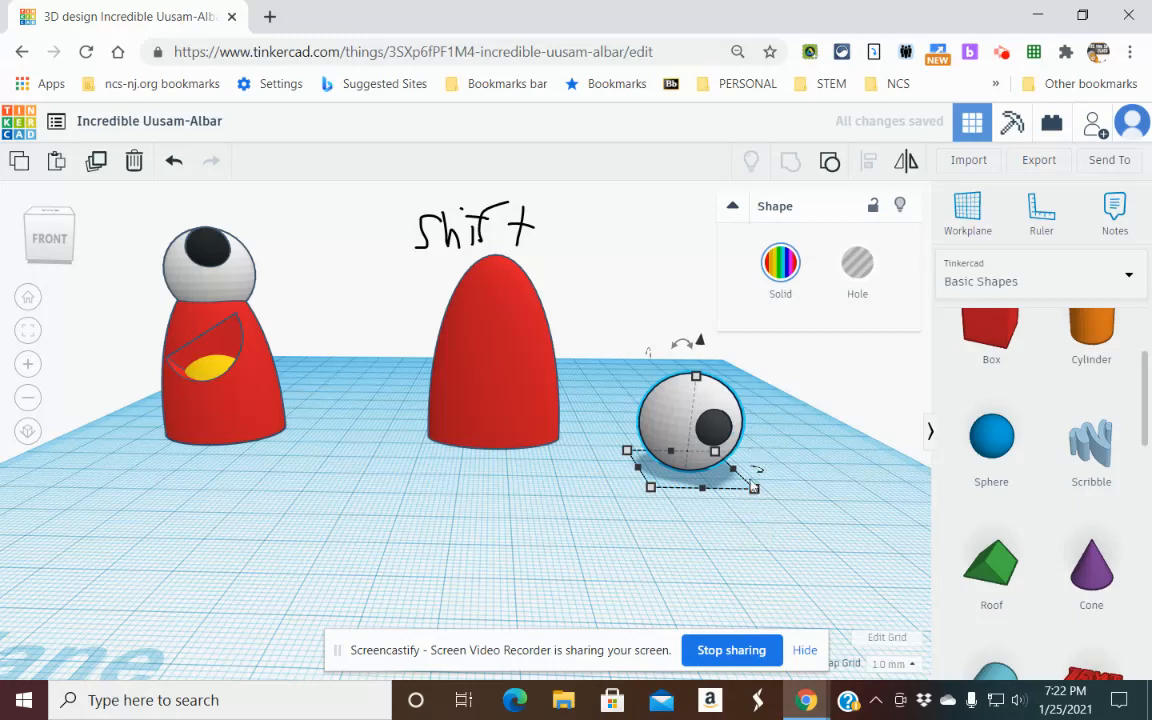
left_click_drag(53, 245, 62, 240)
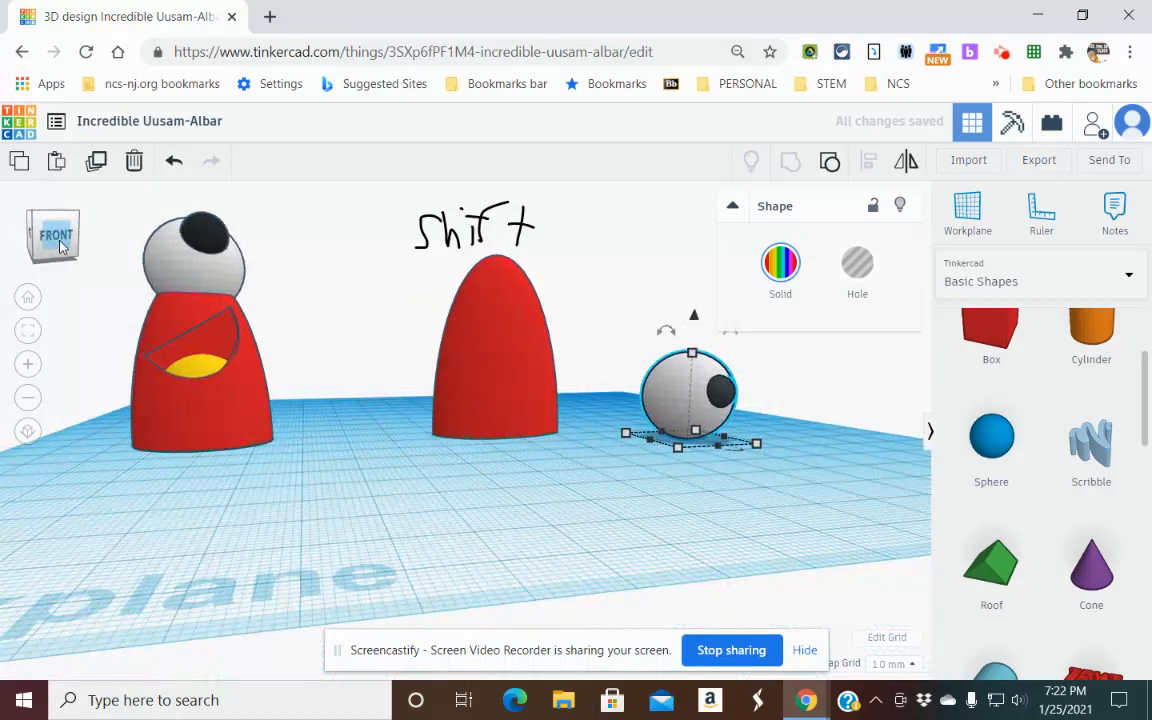
left_click(735, 206)
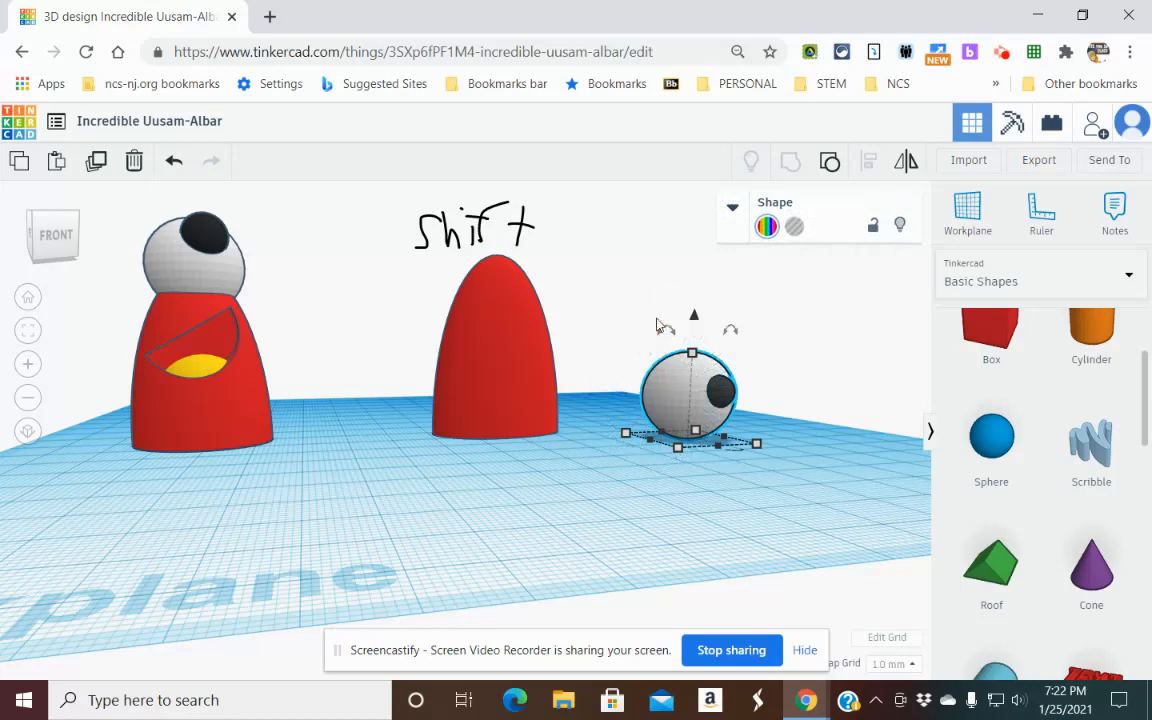
left_click(743, 453)
left_click(671, 397)
left_click_drag(749, 453, 671, 467)
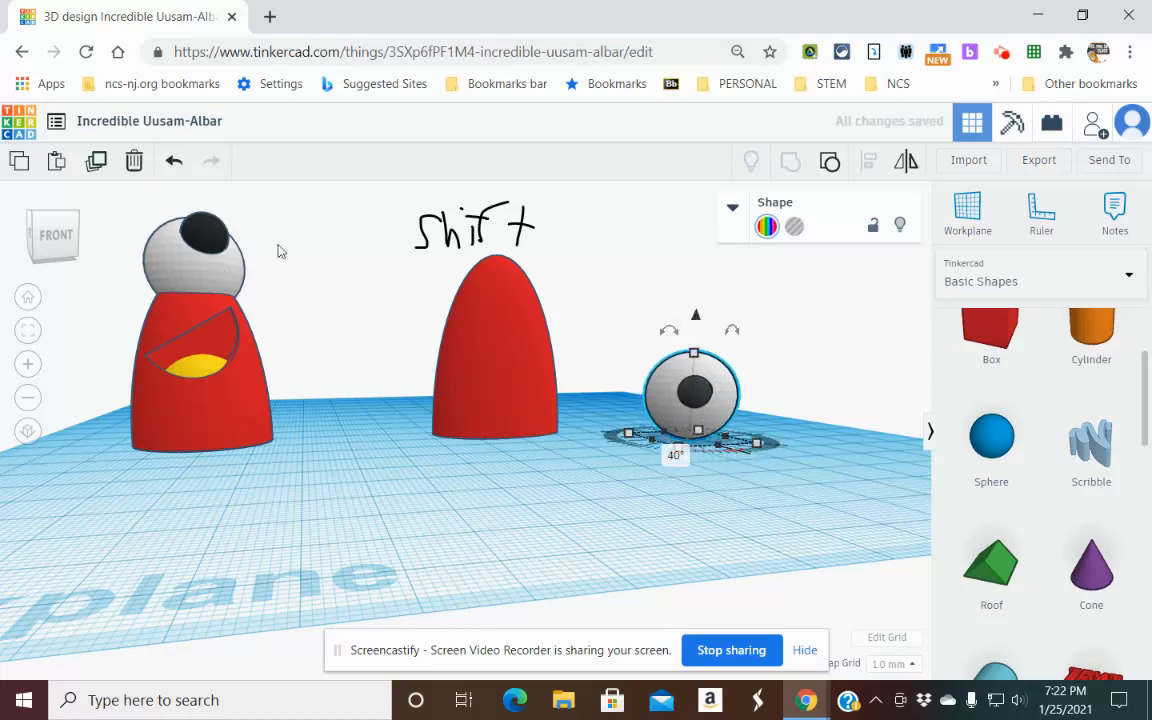
Raise the grouped eye about 23 mm above the workplane.
left_click(28, 296)
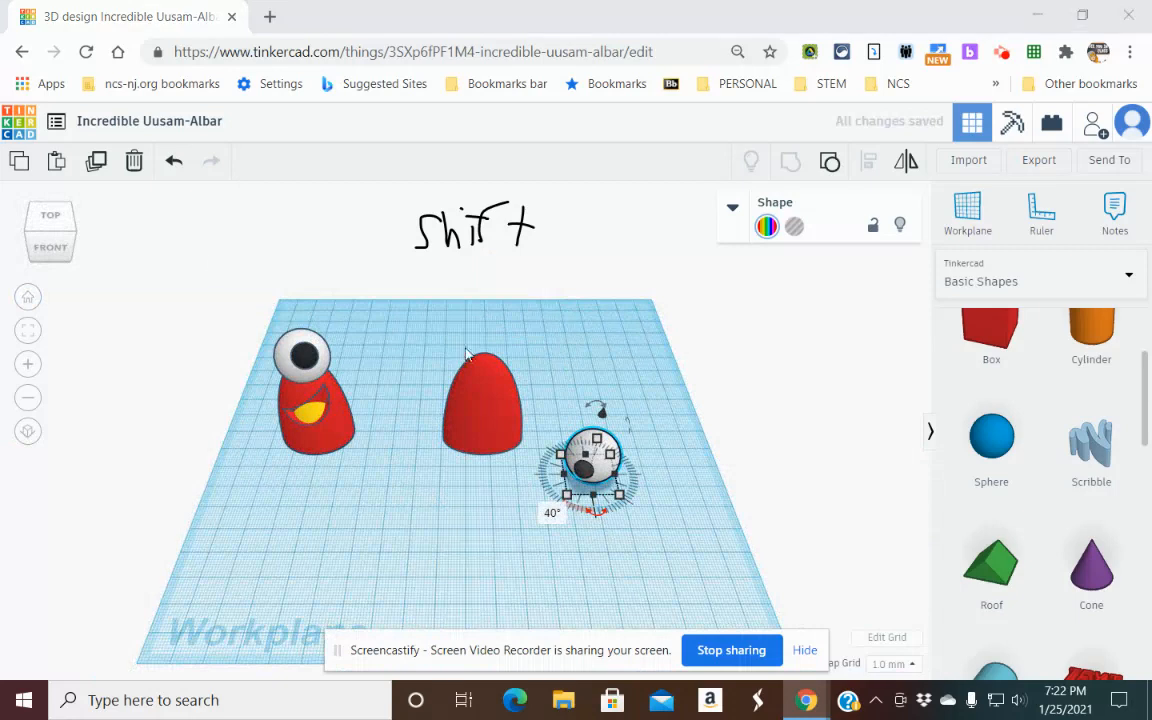
left_click_drag(602, 410, 617, 366)
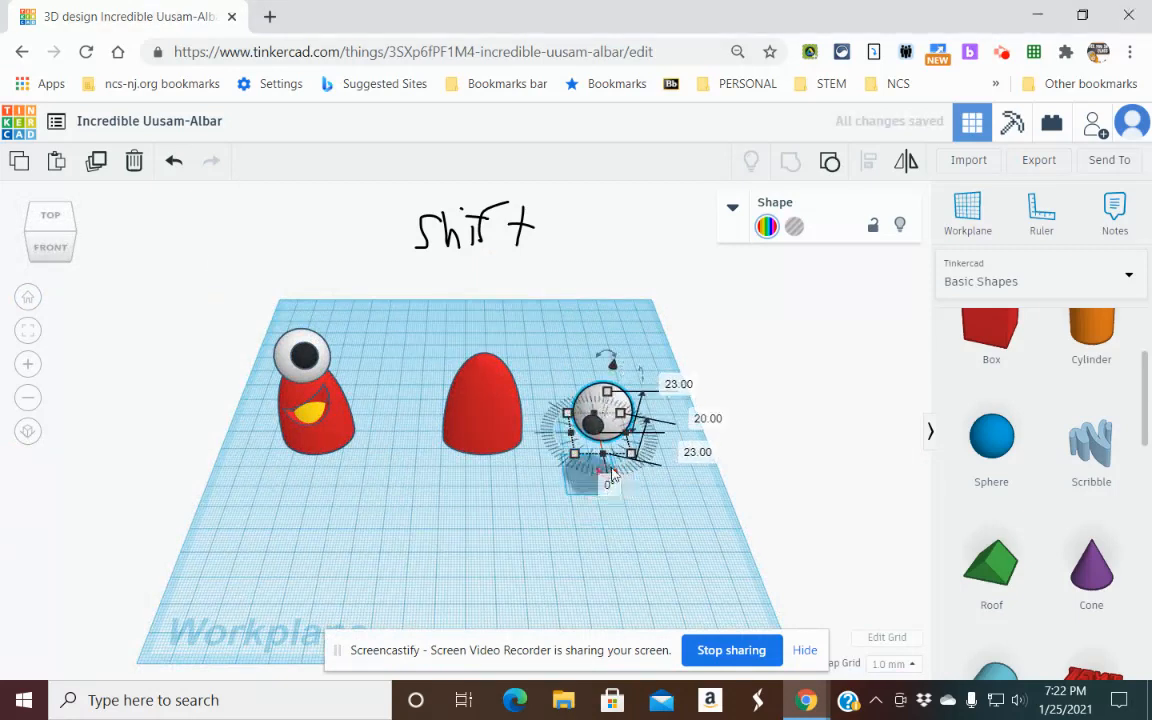
Seat the grouped eye on top of the red body at a height of 29 mm and tilt it slightly.
scroll(610, 483, "up", 3)
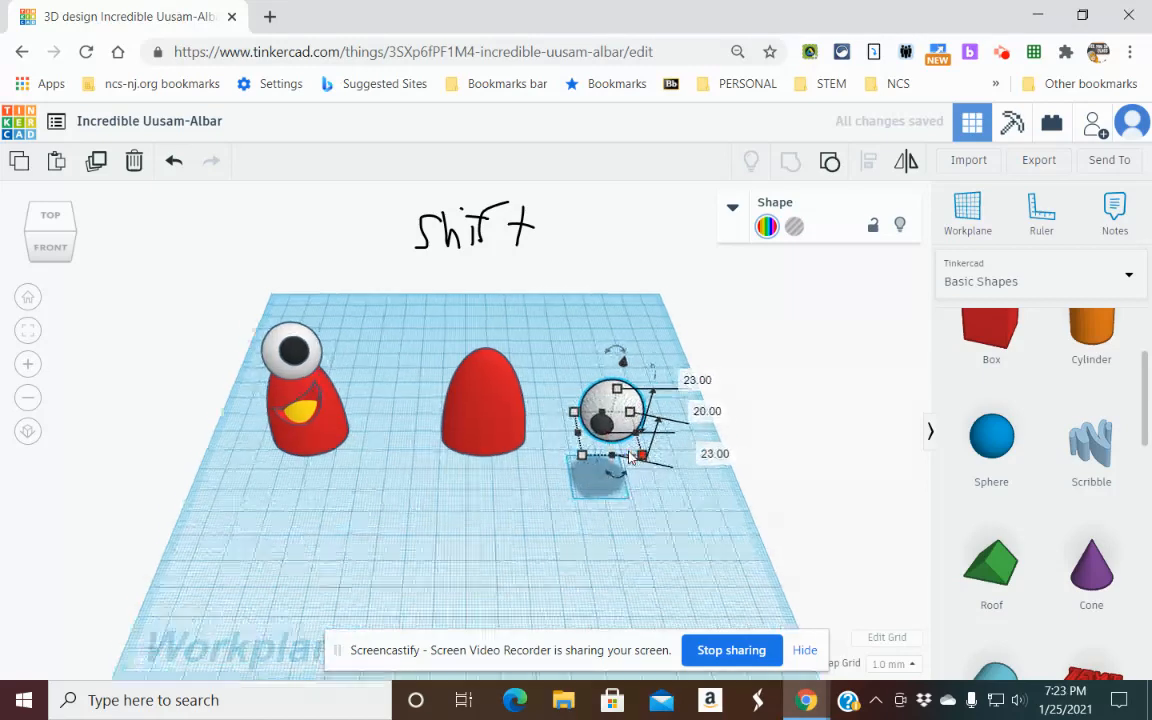
left_click_drag(662, 482, 493, 275)
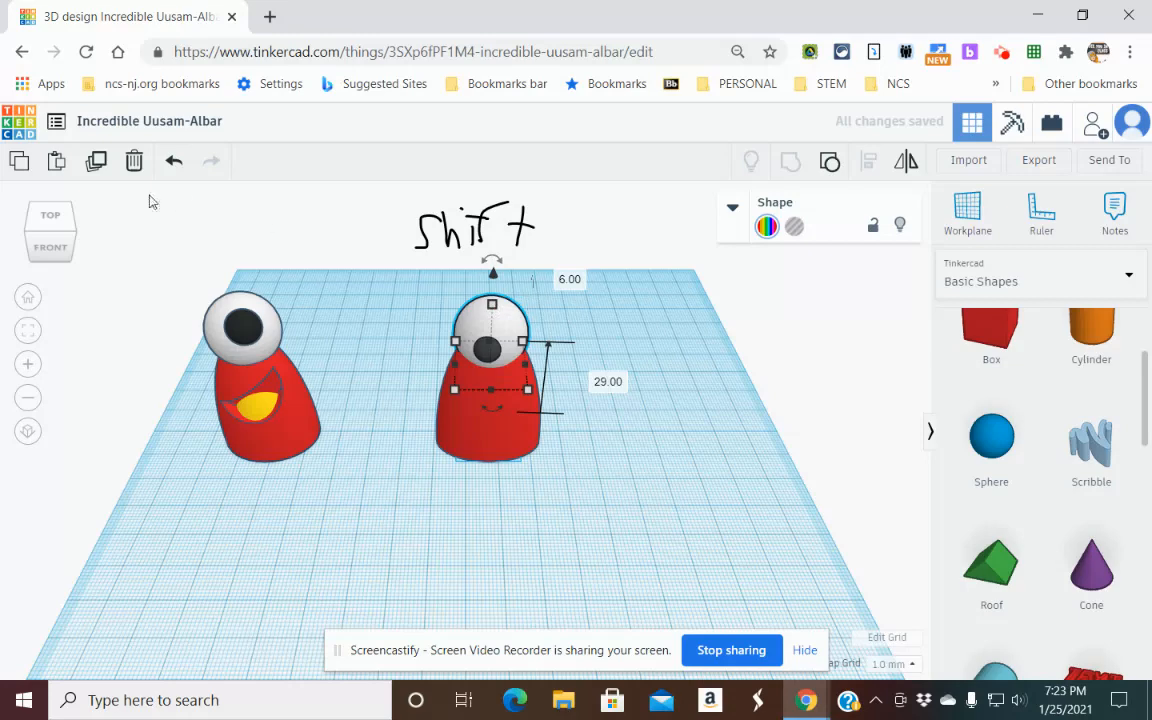
left_click_drag(59, 246, 80, 243)
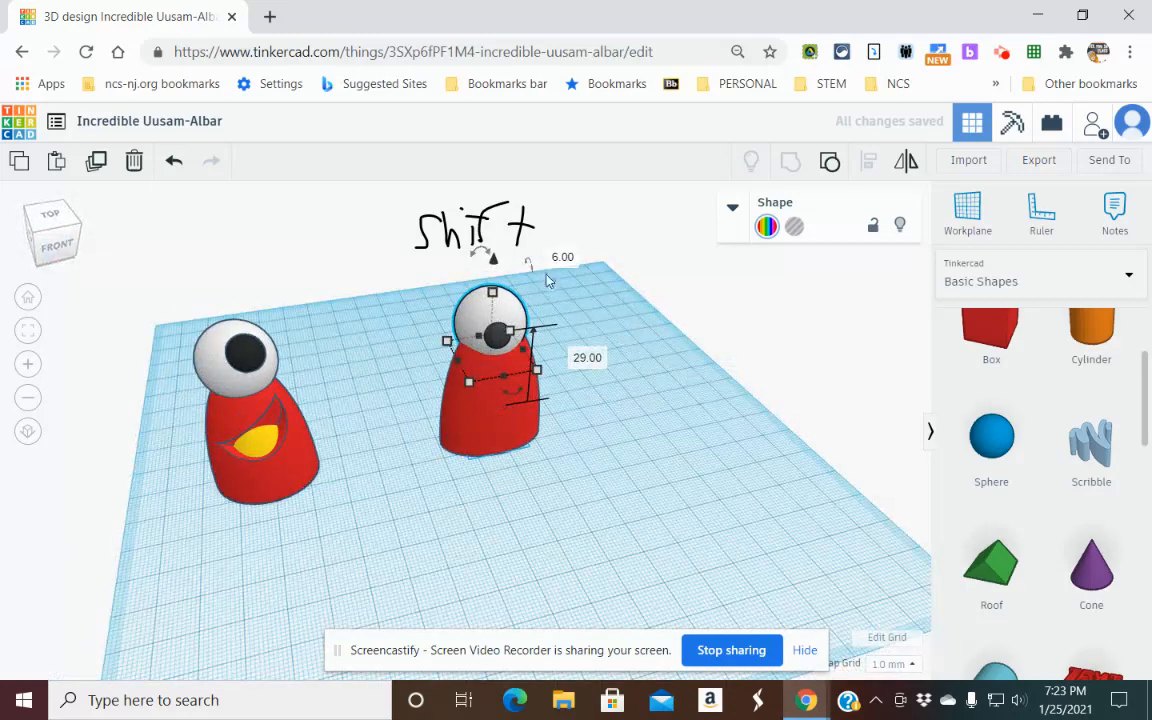
left_click_drag(528, 263, 520, 257)
left_click(649, 452)
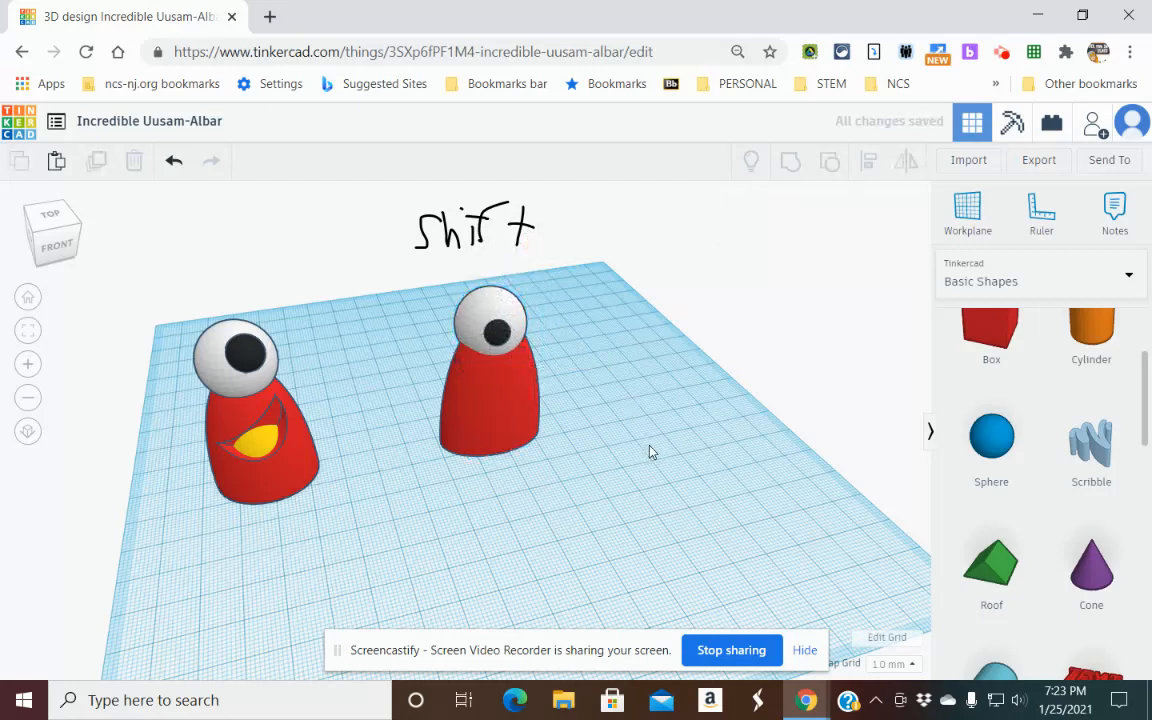
Add a Round Roof shape beside the new monster and turn it upside down by rotating it 180°.
scroll(1020, 520, "down", 3)
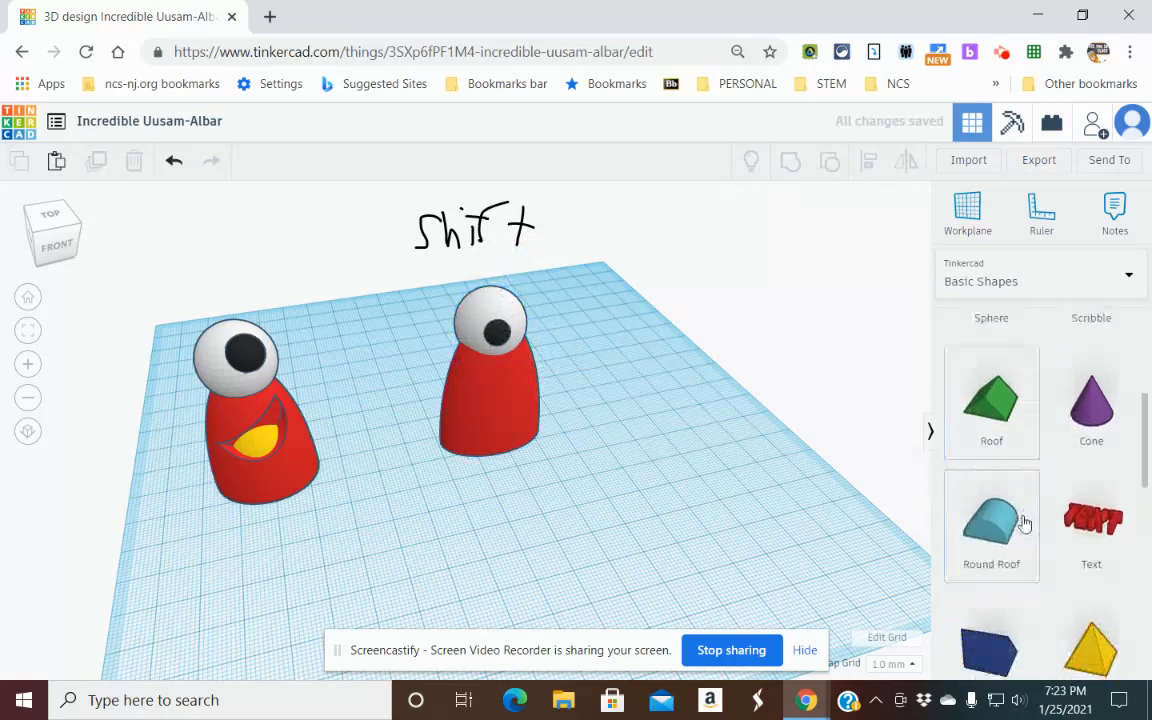
left_click_drag(995, 427, 661, 450)
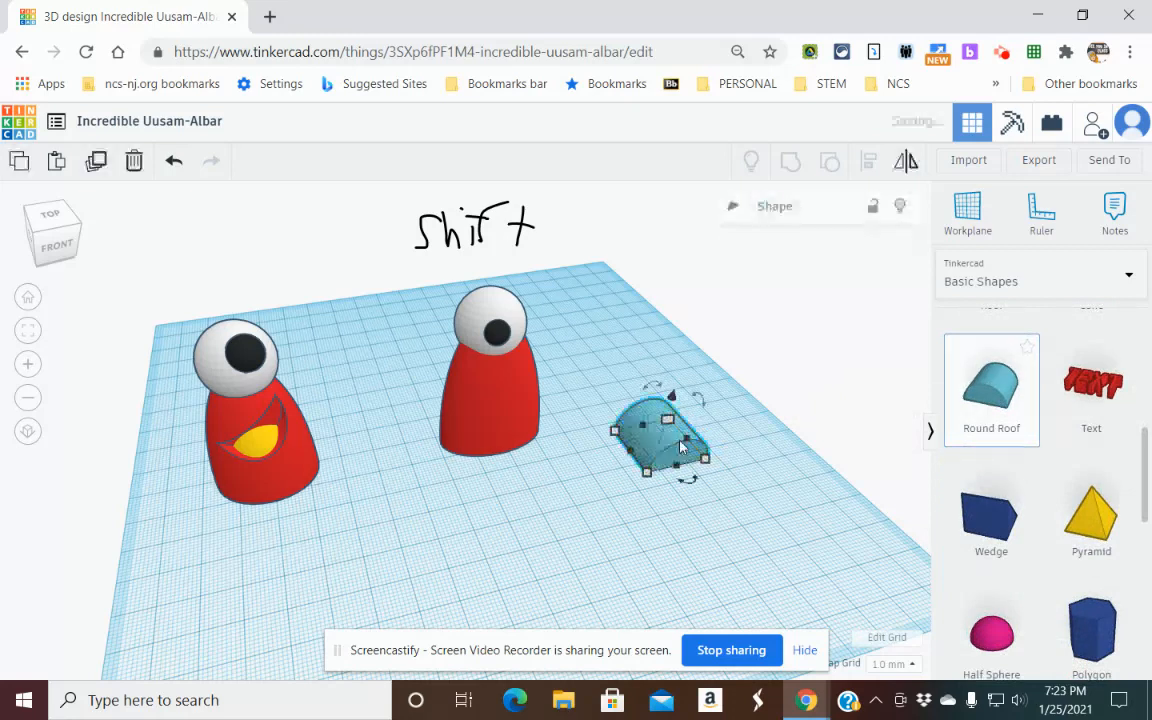
left_click(651, 388)
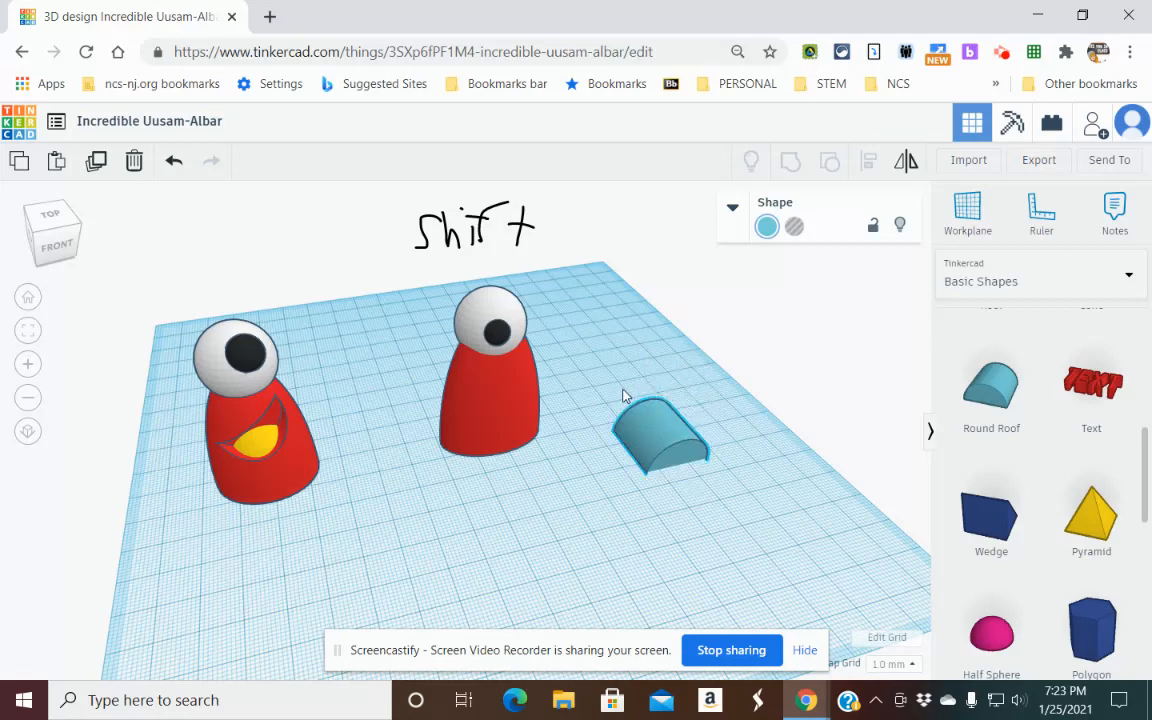
left_click_drag(655, 388, 694, 399, "shift")
left_click(656, 386)
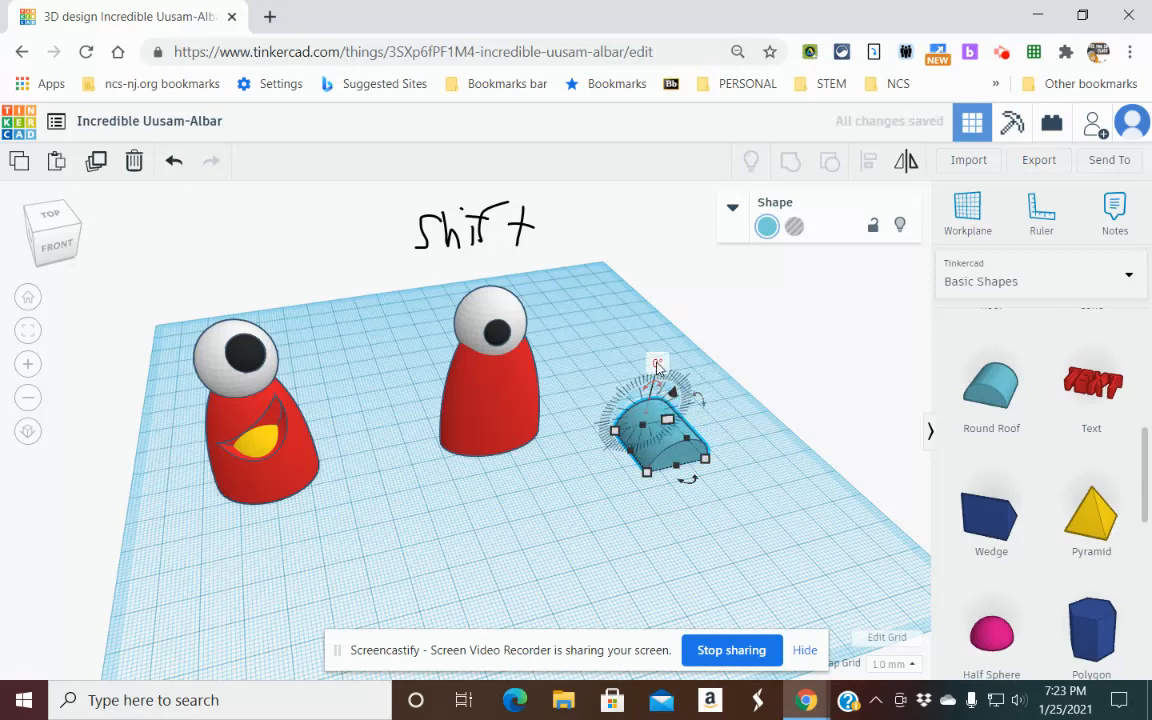
left_click(656, 364)
key("Return")
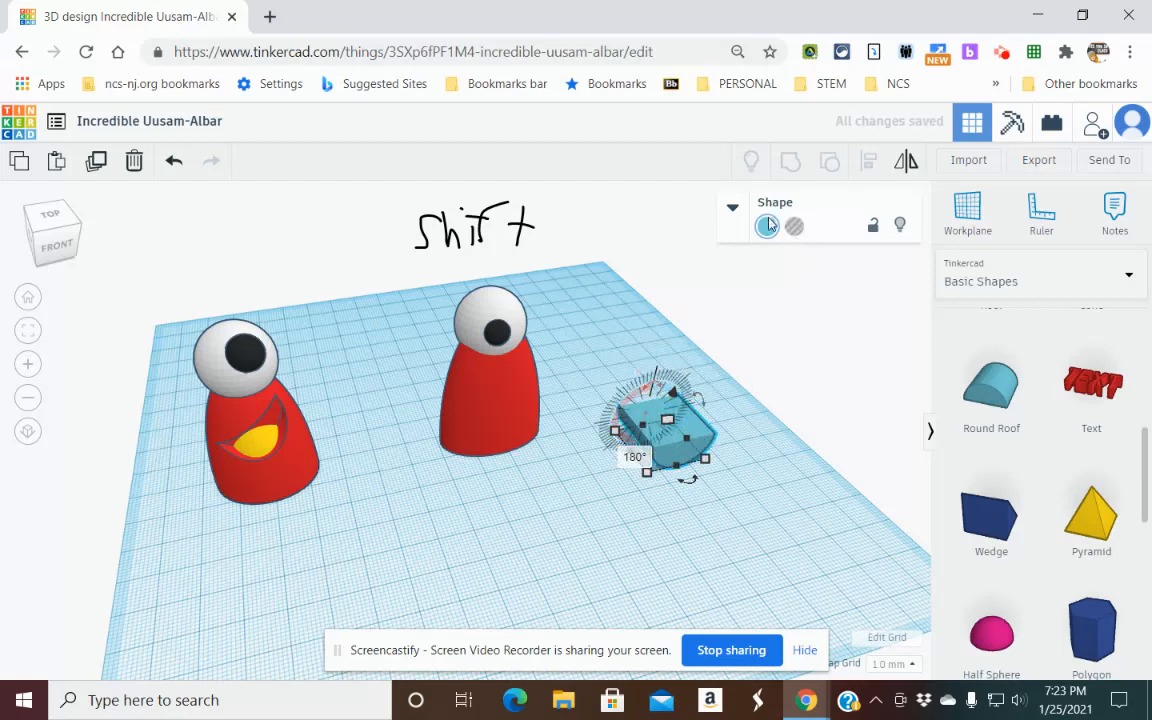
Make the inverted round roof a hole with a depth of 6 mm and tilt it 36° as a slanted mouth.
left_click(797, 228)
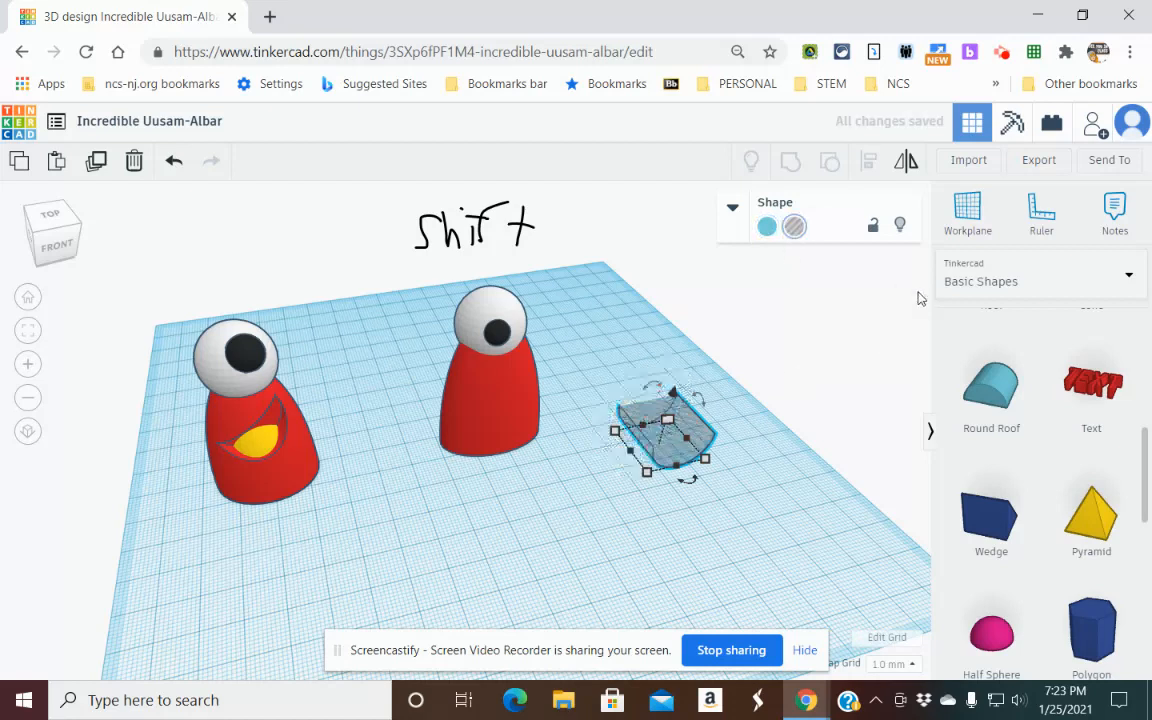
left_click_drag(702, 462, 651, 440)
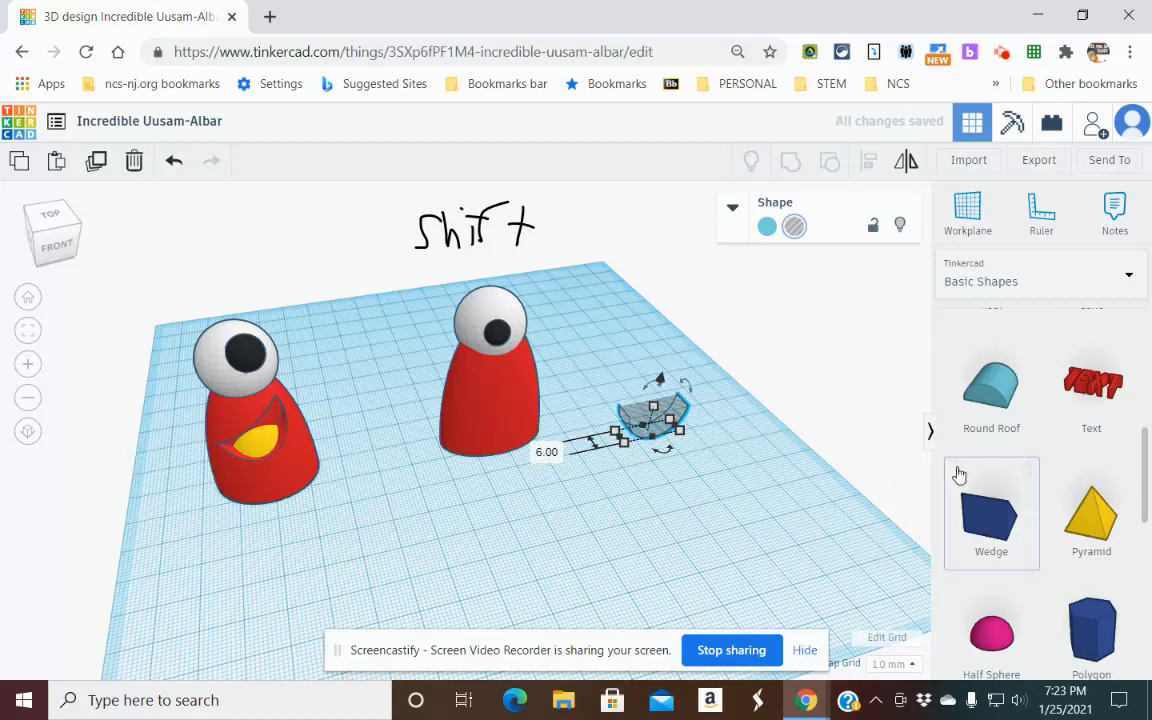
left_click_drag(651, 386, 630, 396)
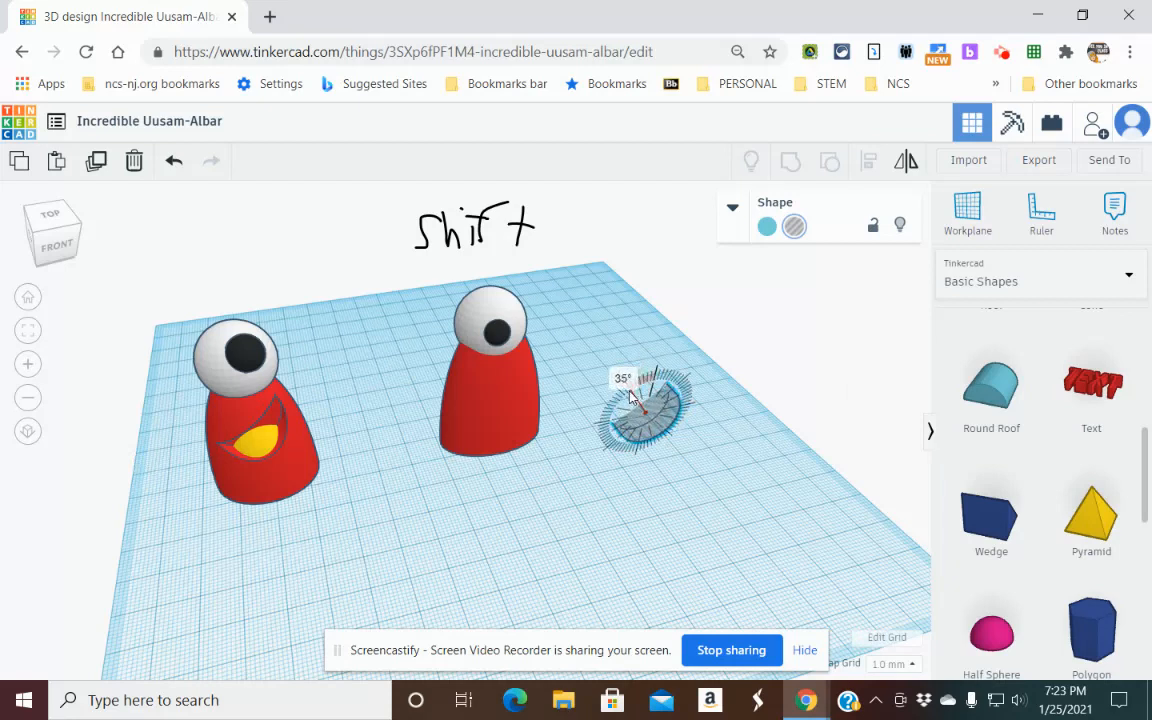
left_click_drag(630, 396, 628, 397)
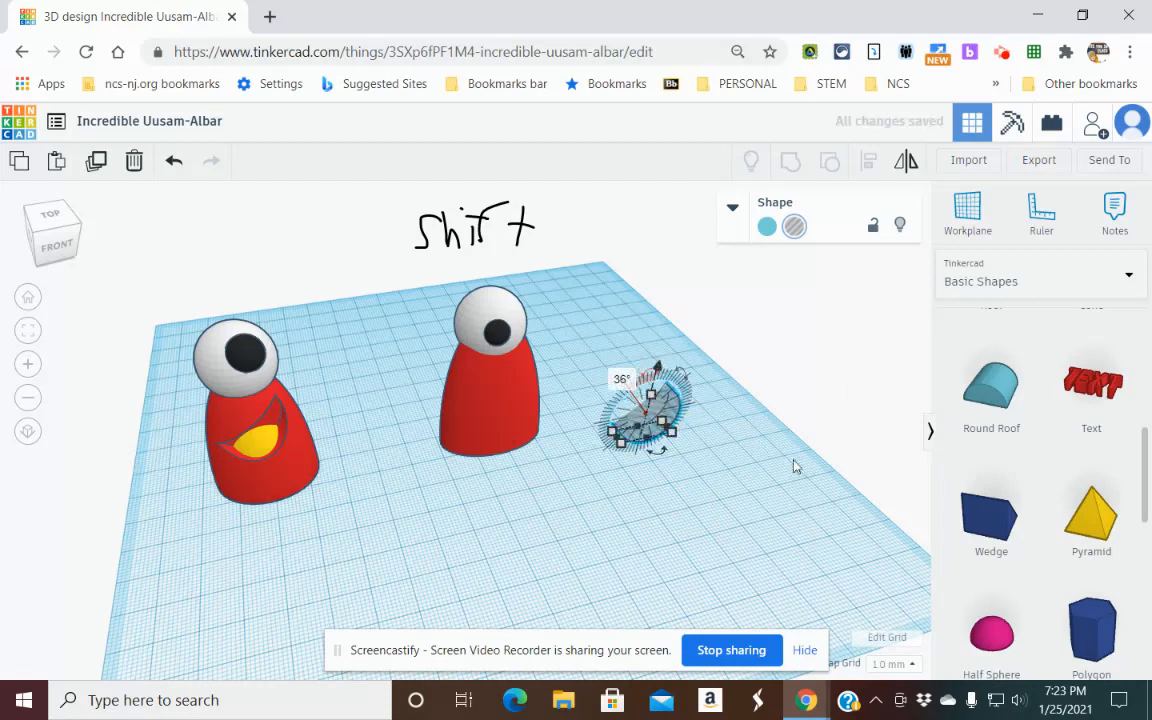
left_click(738, 437)
Raise the tilted mouth hole and move it into the front of the red body below the eye.
left_click(647, 416)
left_click_drag(659, 374, 524, 405)
mouse_move(497, 359)
left_mouse_down()
mouse_move(506, 330)
mouse_move(508, 344)
left_mouse_up()
Group the red body, the eye and the mouth hole to cut the mouth out of the body.
left_click_drag(433, 266, 577, 458)
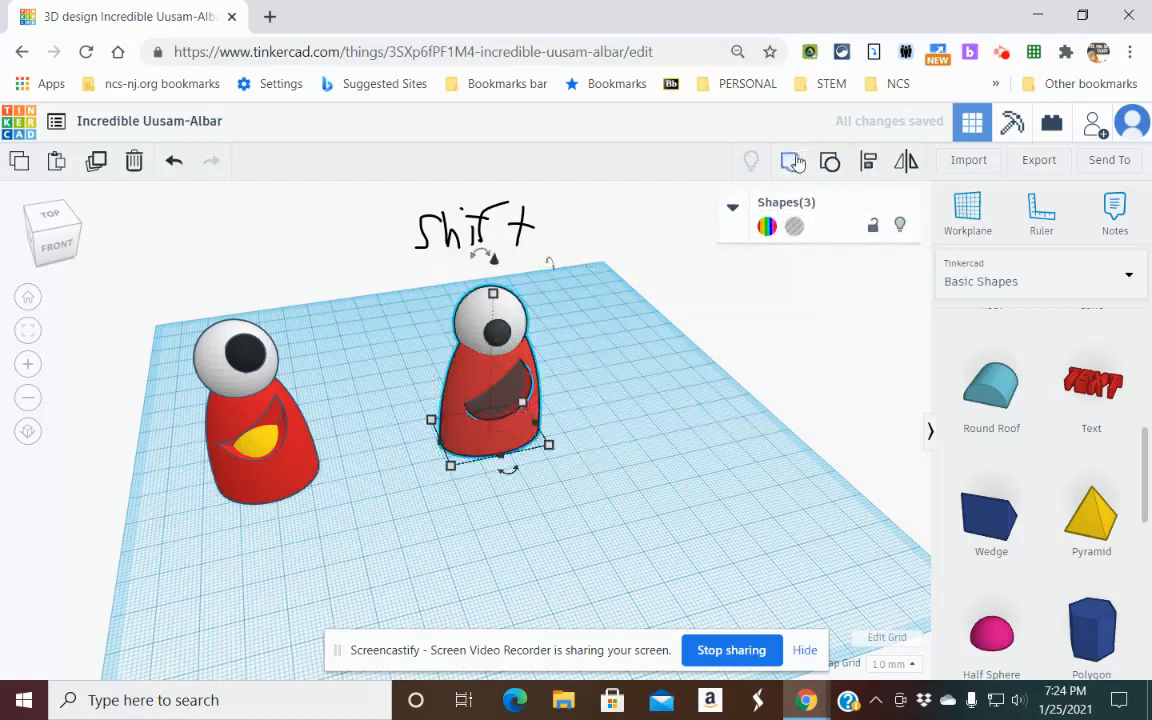
key("ctrl+g")
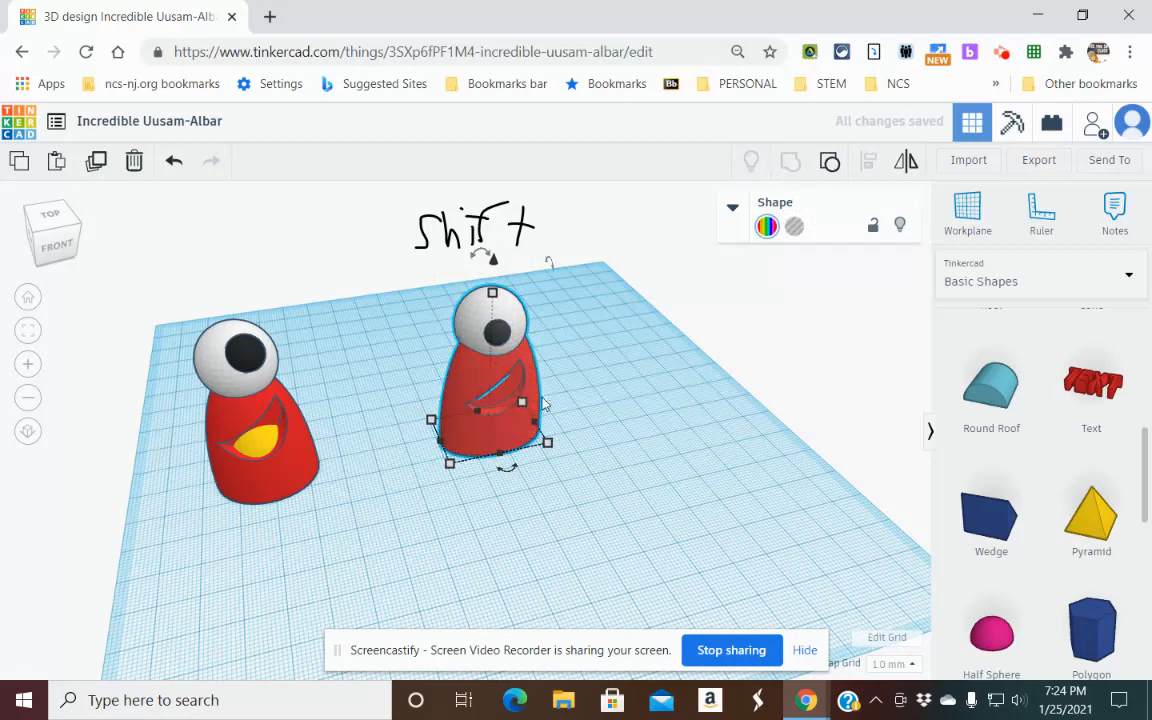
left_click(615, 385)
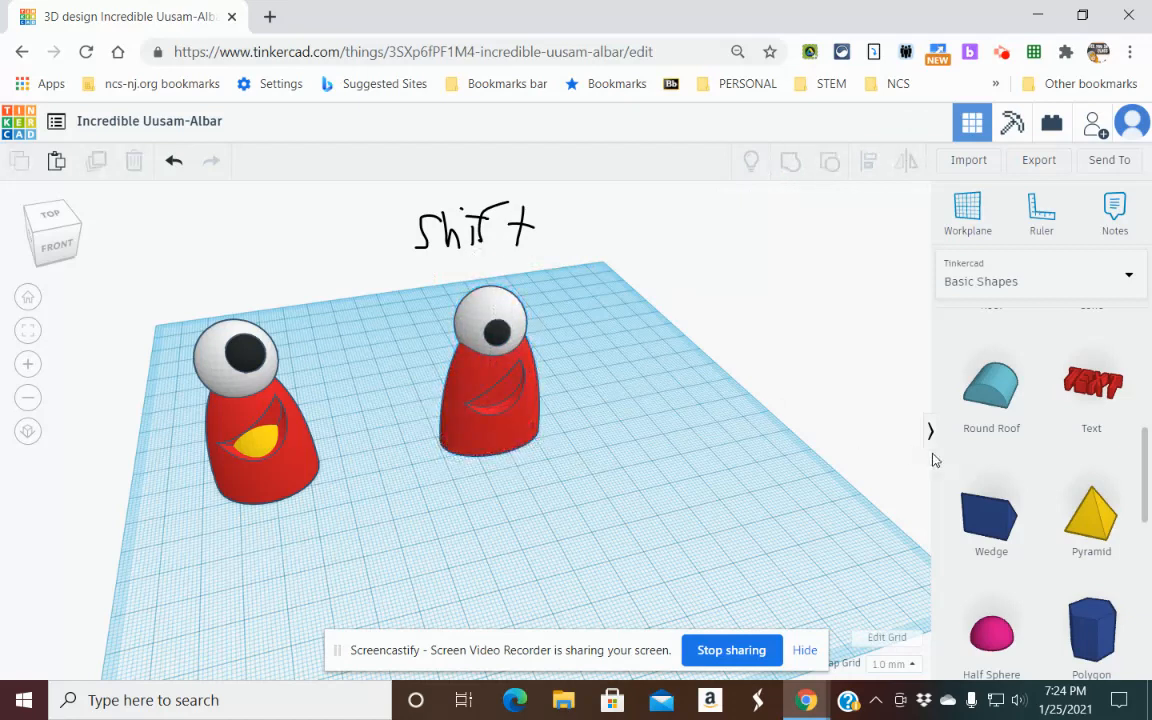
Add a sphere from the basic shapes beside the new monster and color it yellow.
scroll(1000, 595, "down", 3)
scroll(1015, 582, "down", 5)
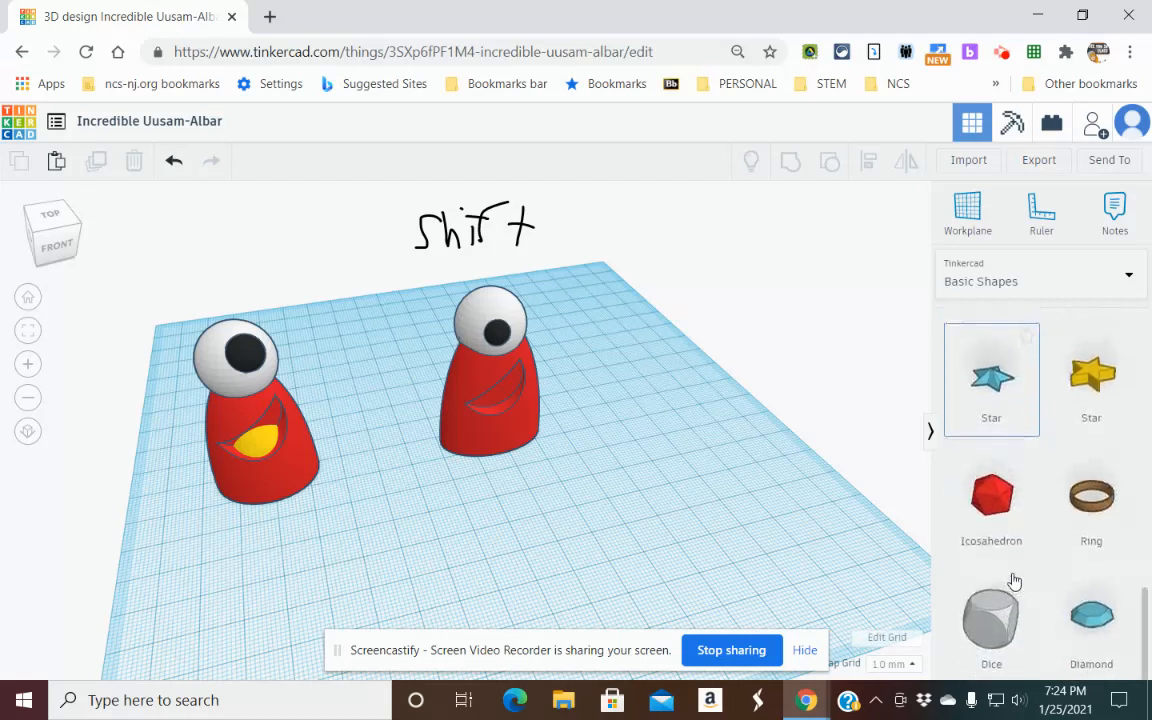
scroll(1015, 582, "up", 8)
scroll(1012, 580, "up", 3)
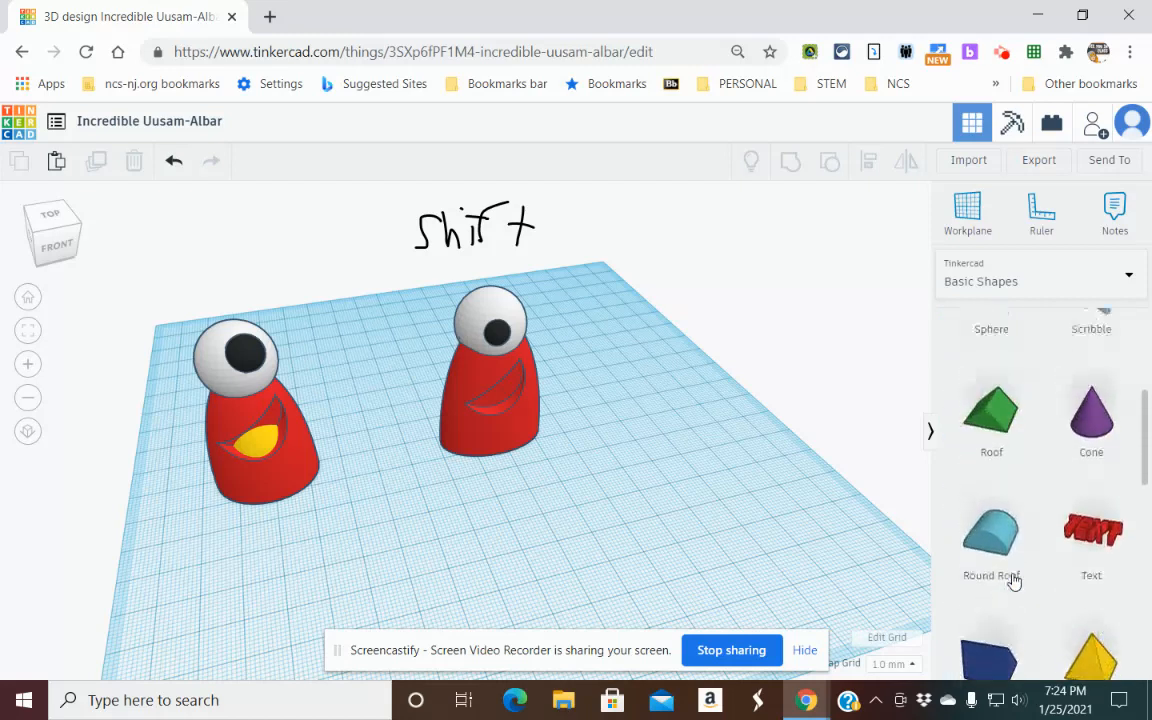
left_click_drag(988, 510, 630, 447)
left_click(767, 227)
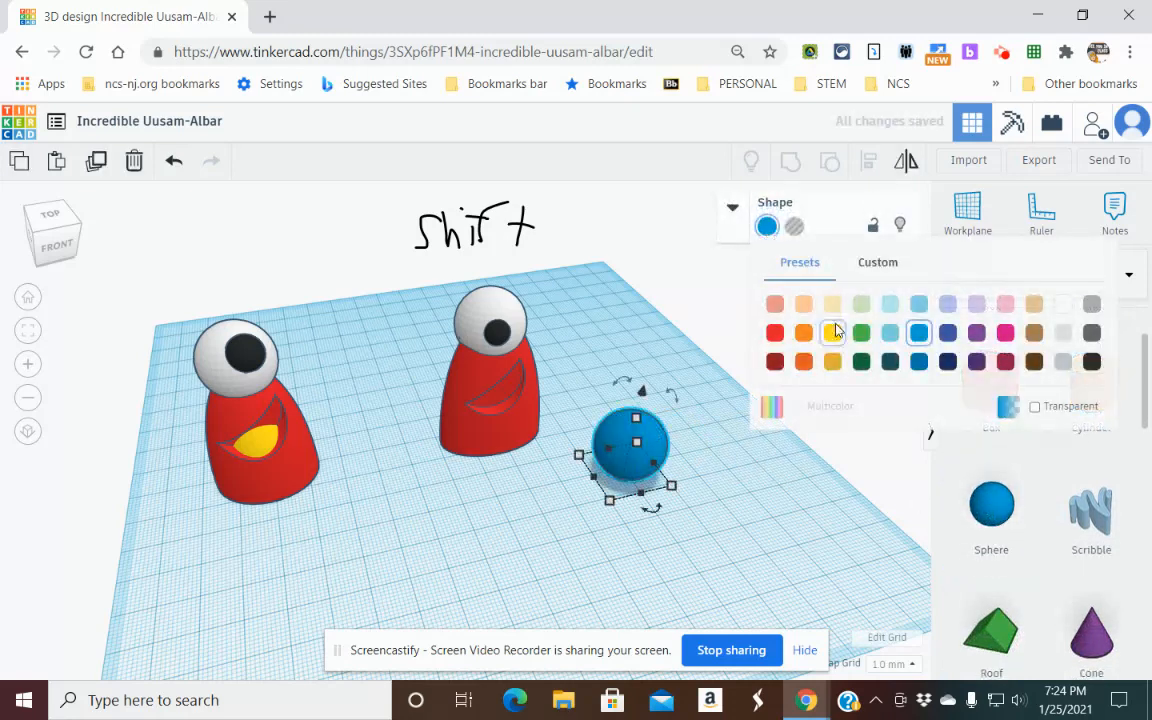
left_click(833, 332)
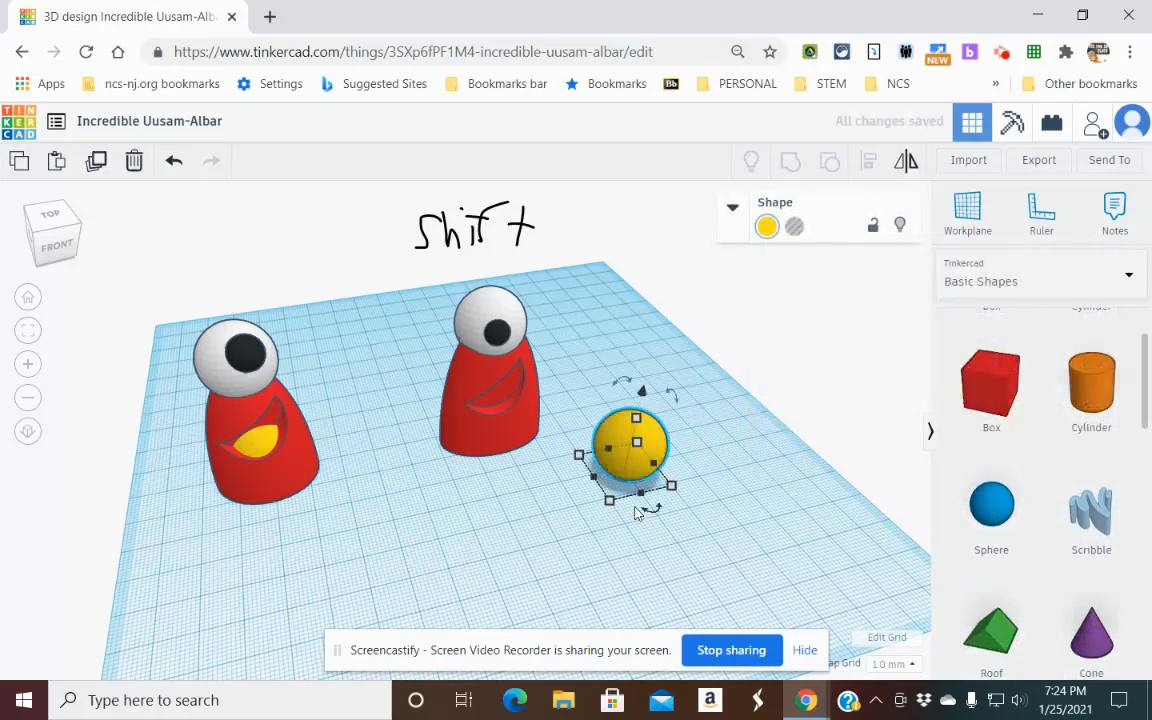
Shrink the yellow sphere proportionally and place it inside the mouth opening as a tongue.
left_click_drag(610, 500, 507, 352, "shift")
left_click_drag(507, 409, 504, 400)
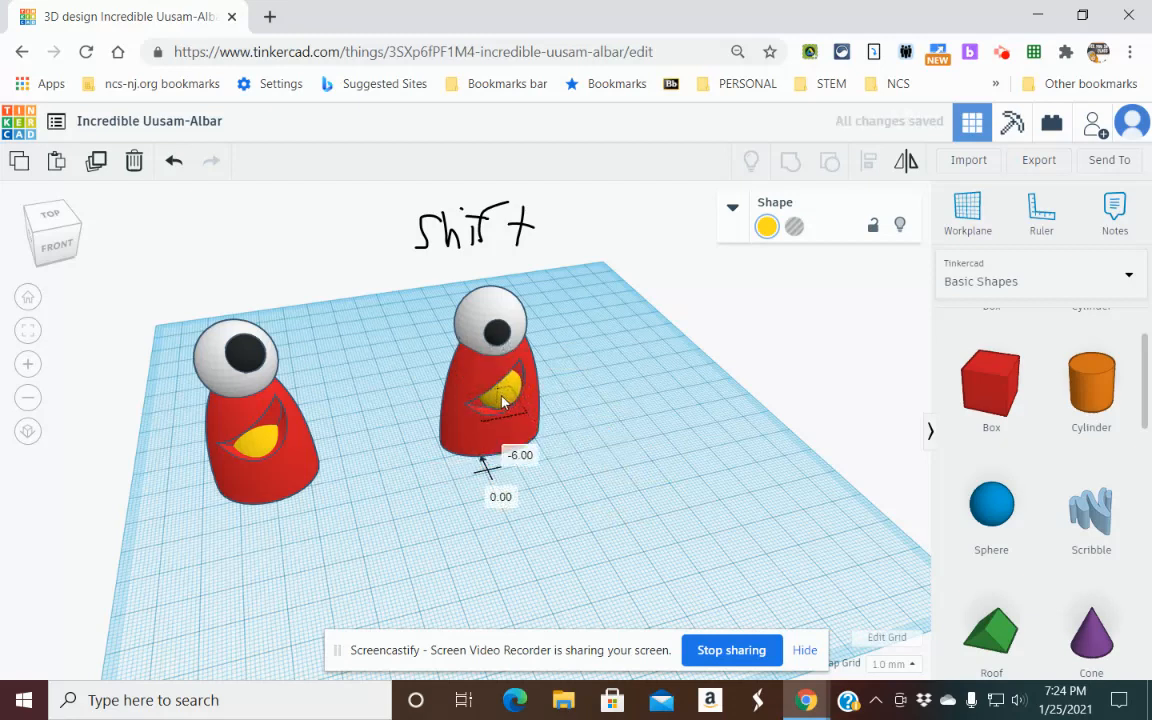
left_click(608, 407)
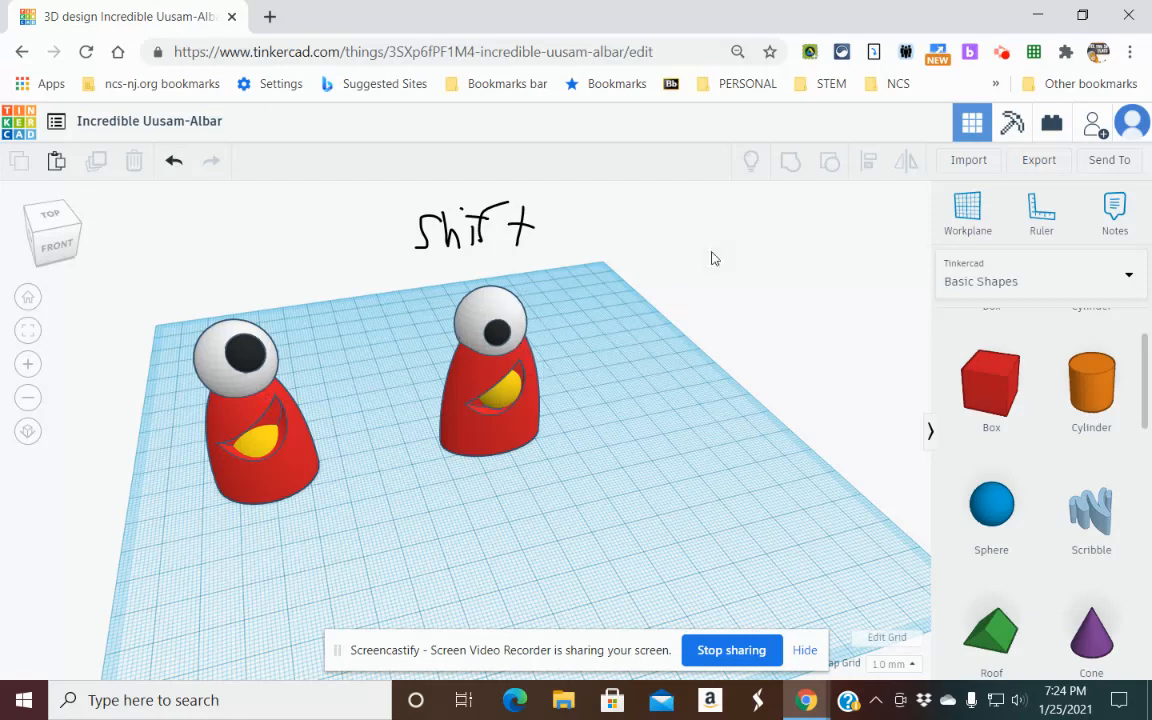
Ungroup the new monster into its body, eye and mouth hole.
left_click(469, 370)
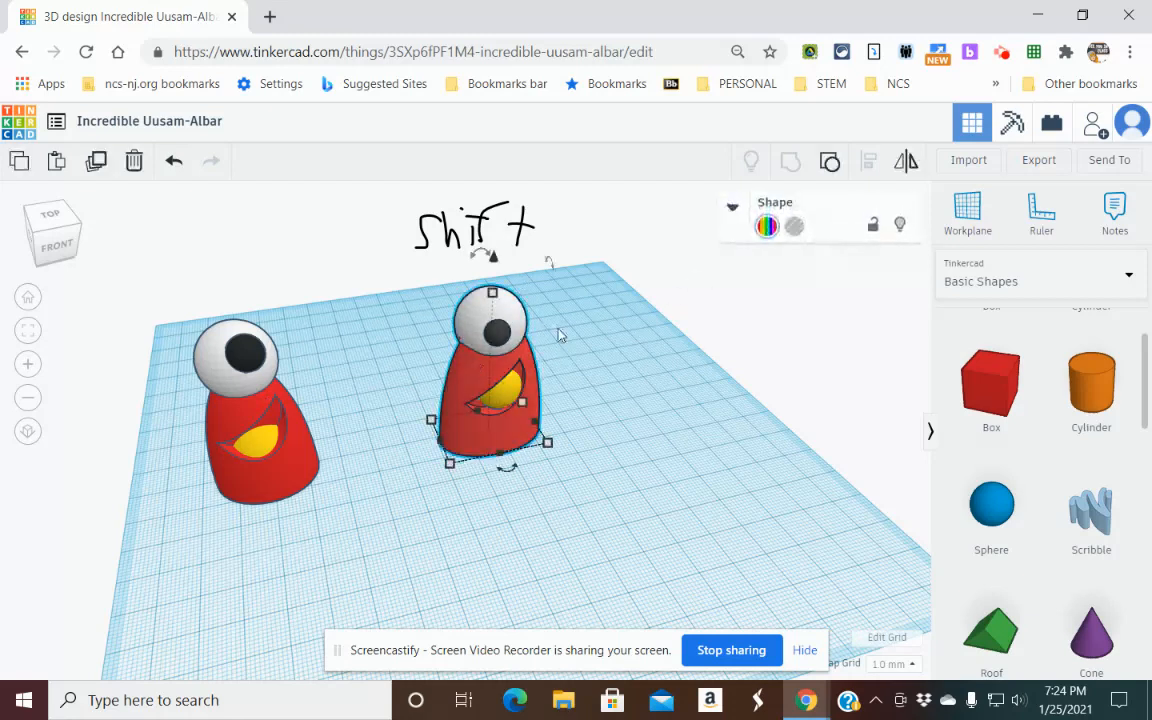
left_click(828, 163)
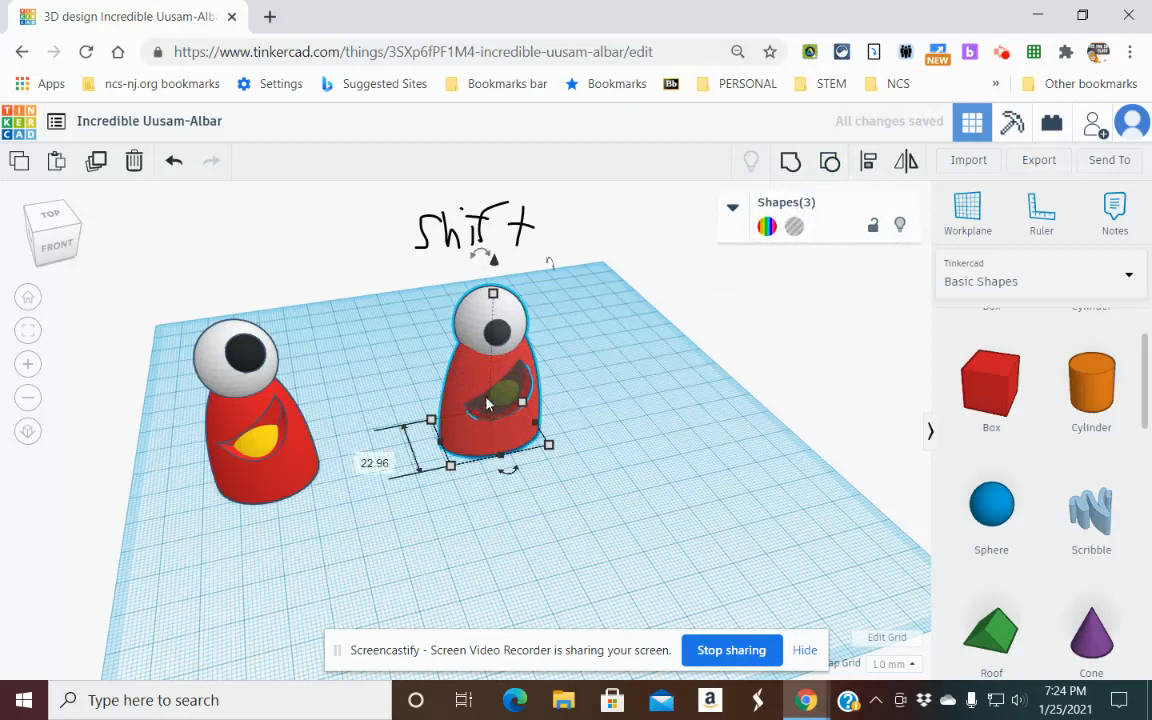
Move the finished example monster and its yellow tongue back 13 mm together as a temporary group.
left_click_drag(166, 305, 330, 530)
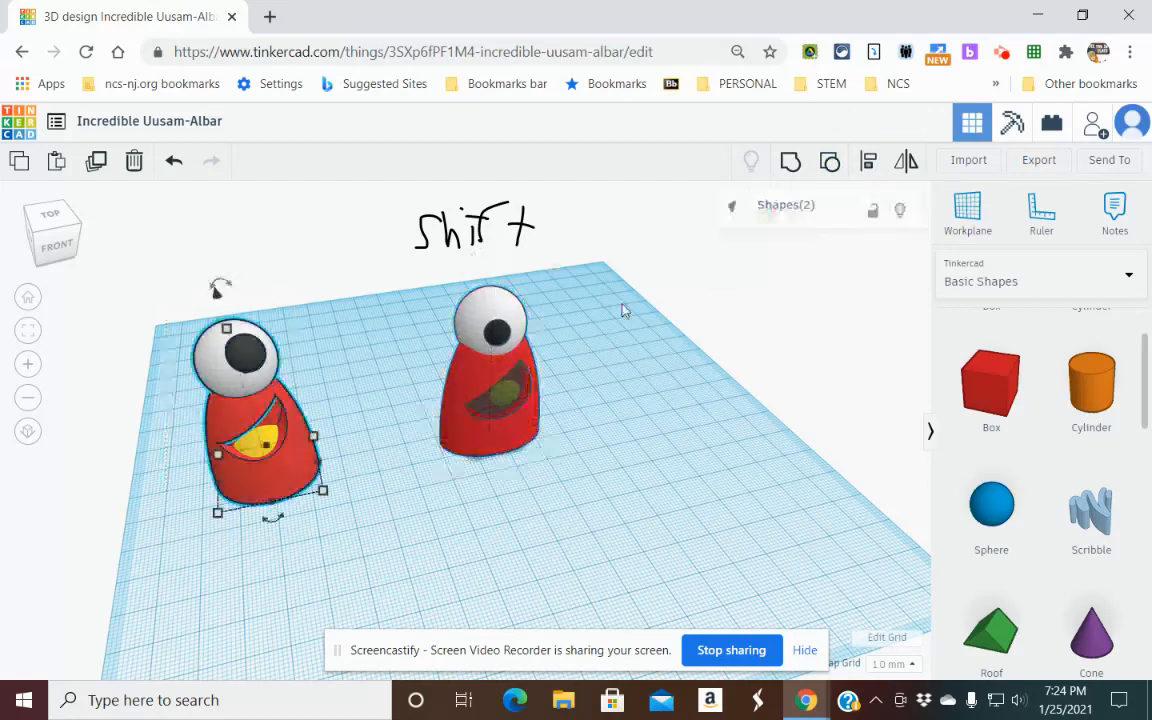
left_click(789, 163)
left_click_drag(289, 412, 285, 382)
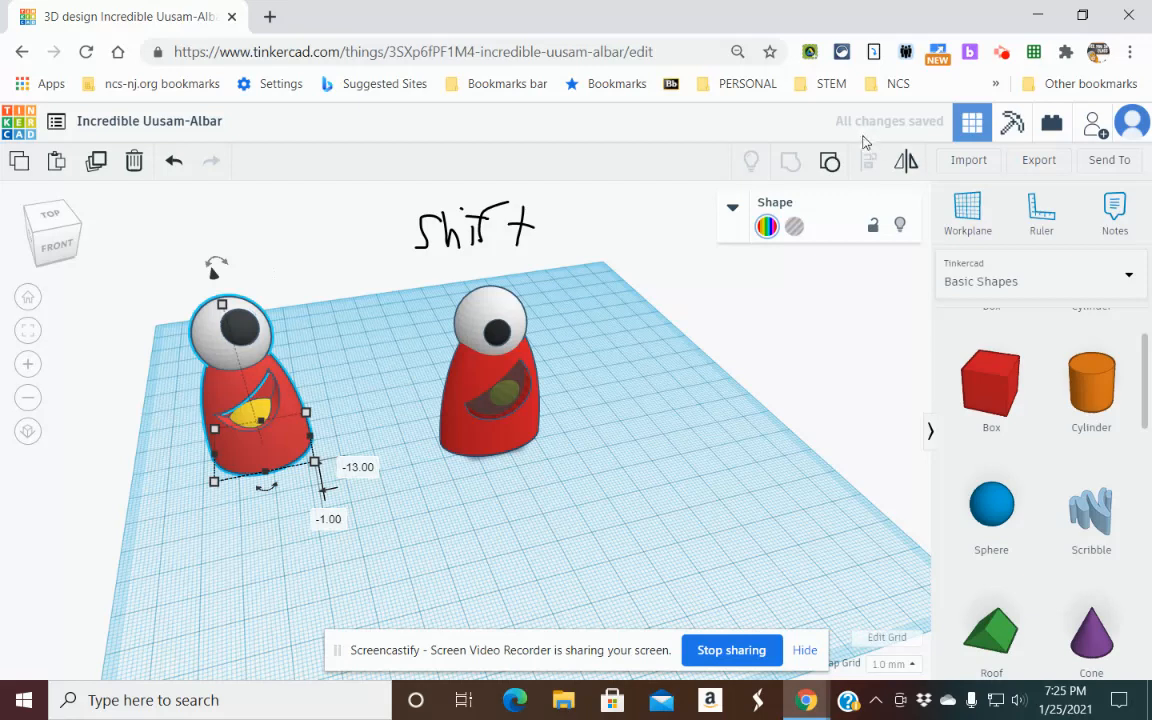
left_click(828, 164)
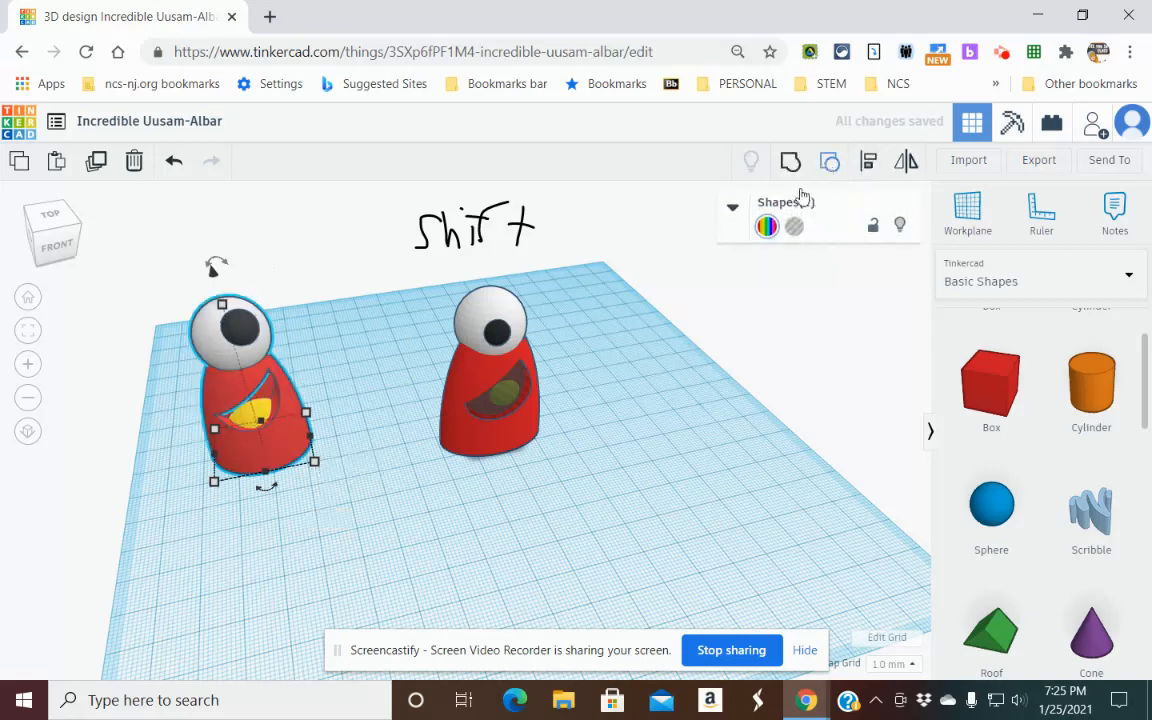
left_click(626, 336)
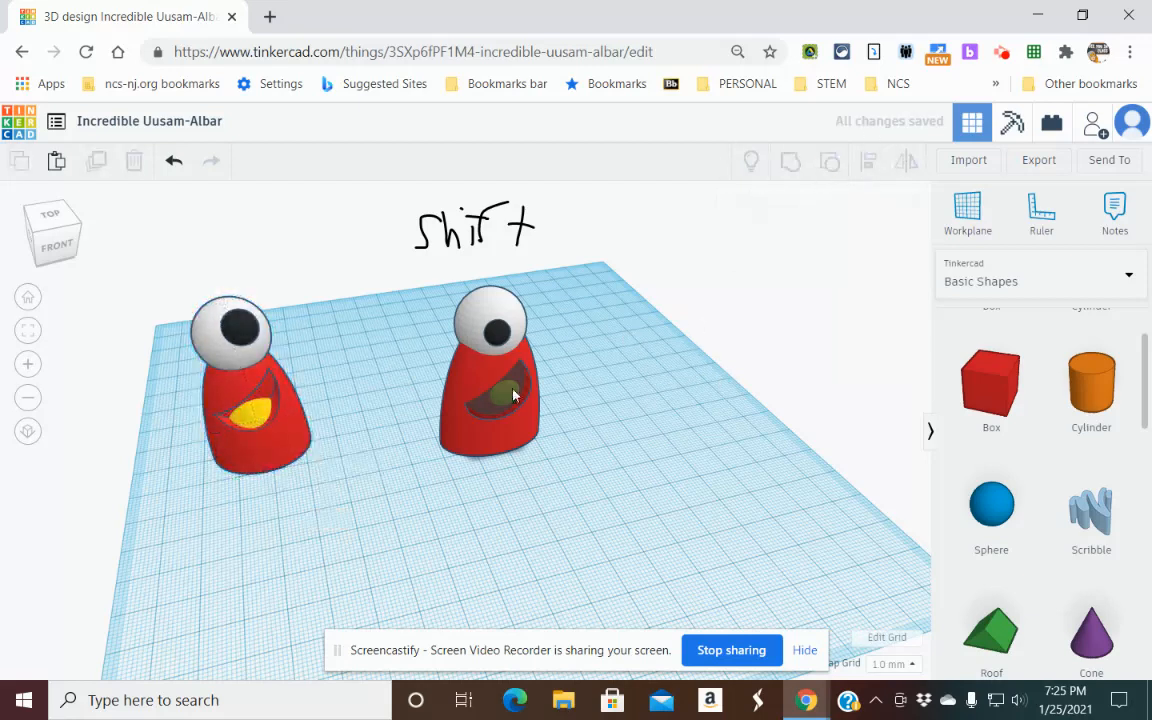
Group the new monster's body, eye, mouth hole and yellow tongue into a single object.
left_click_drag(421, 297, 527, 480)
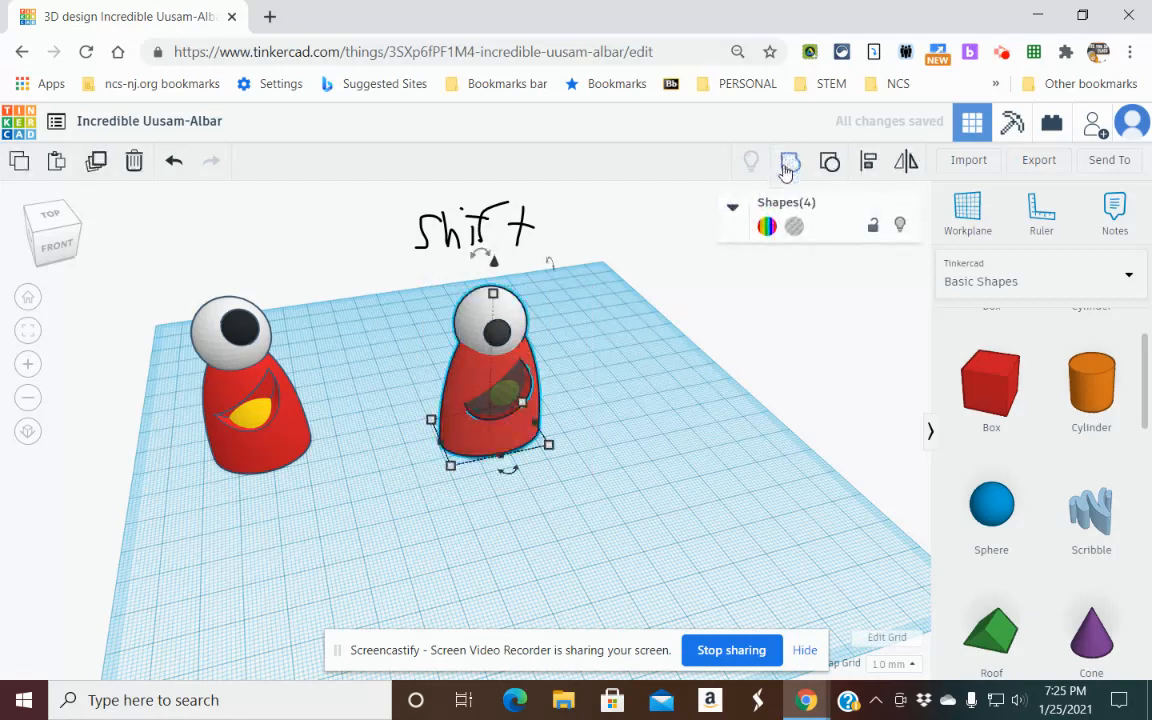
left_click(788, 163)
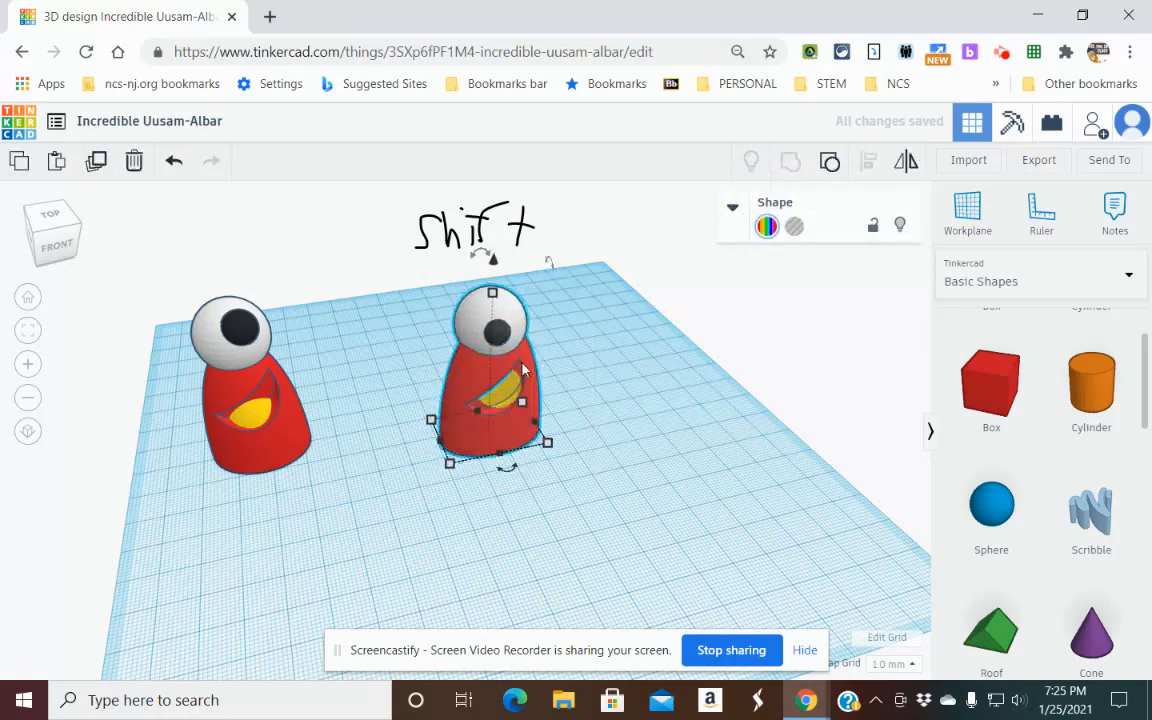